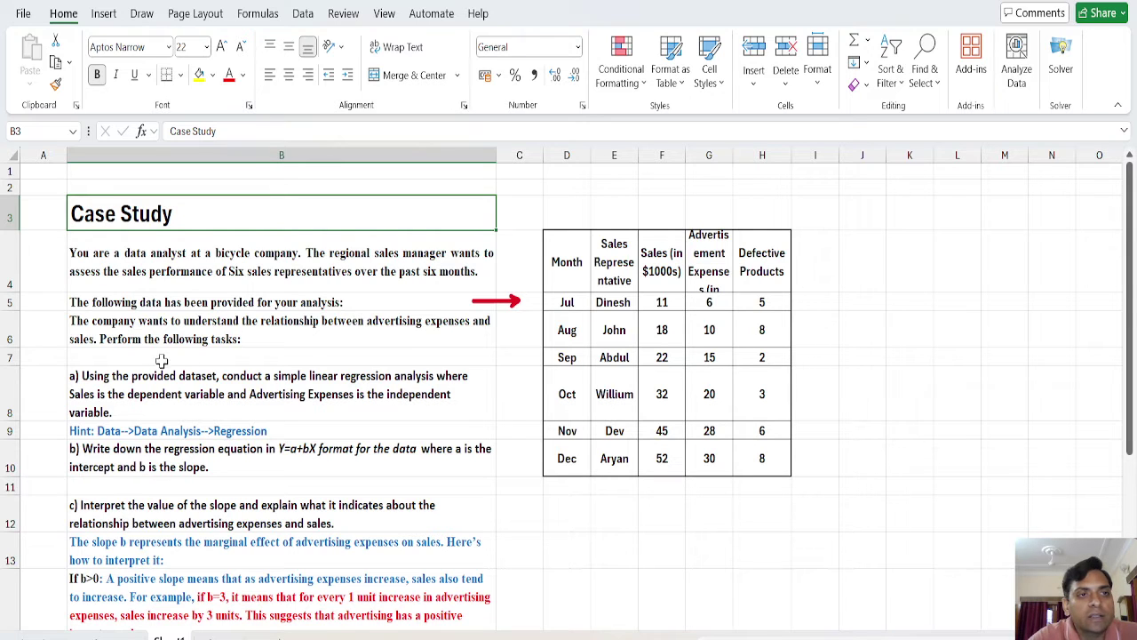
left_click(115, 341)
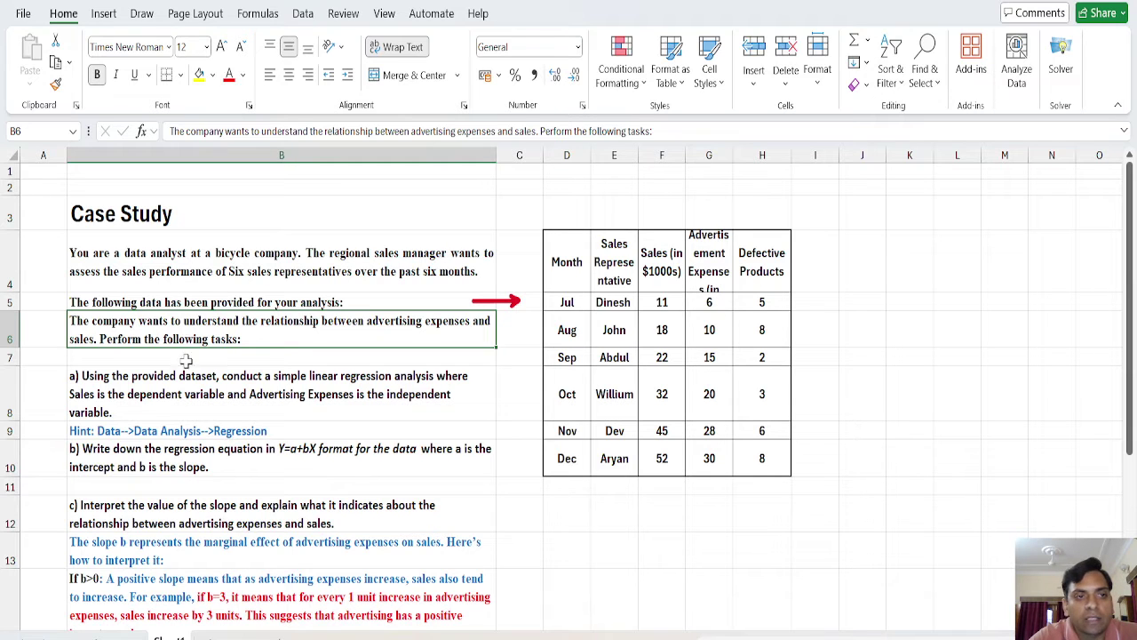
left_click(593, 332)
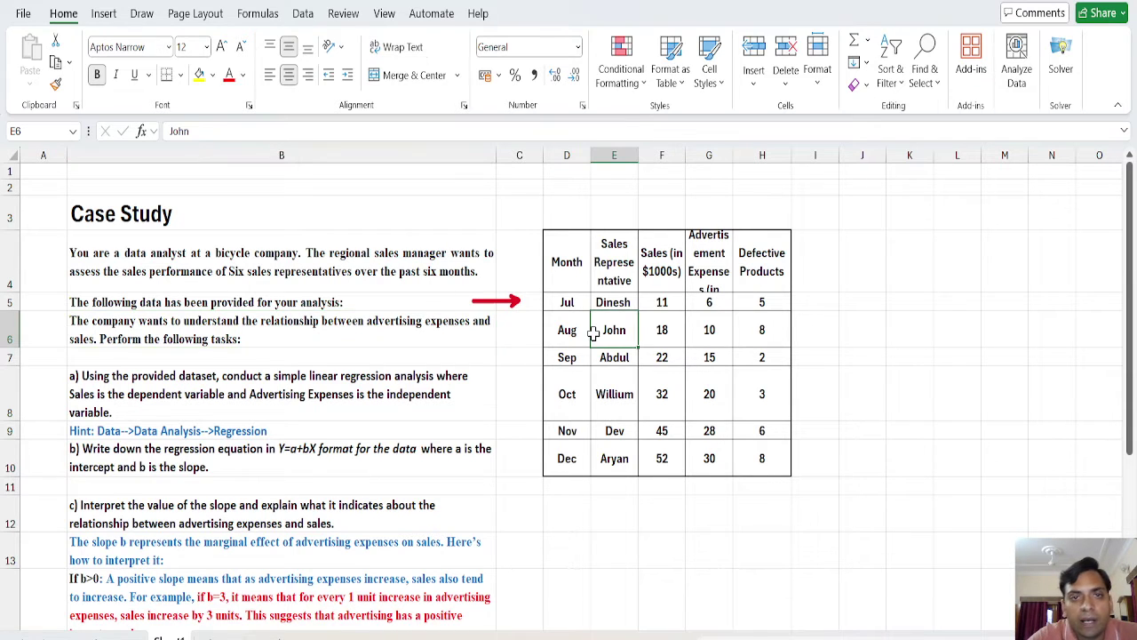
left_click(153, 397)
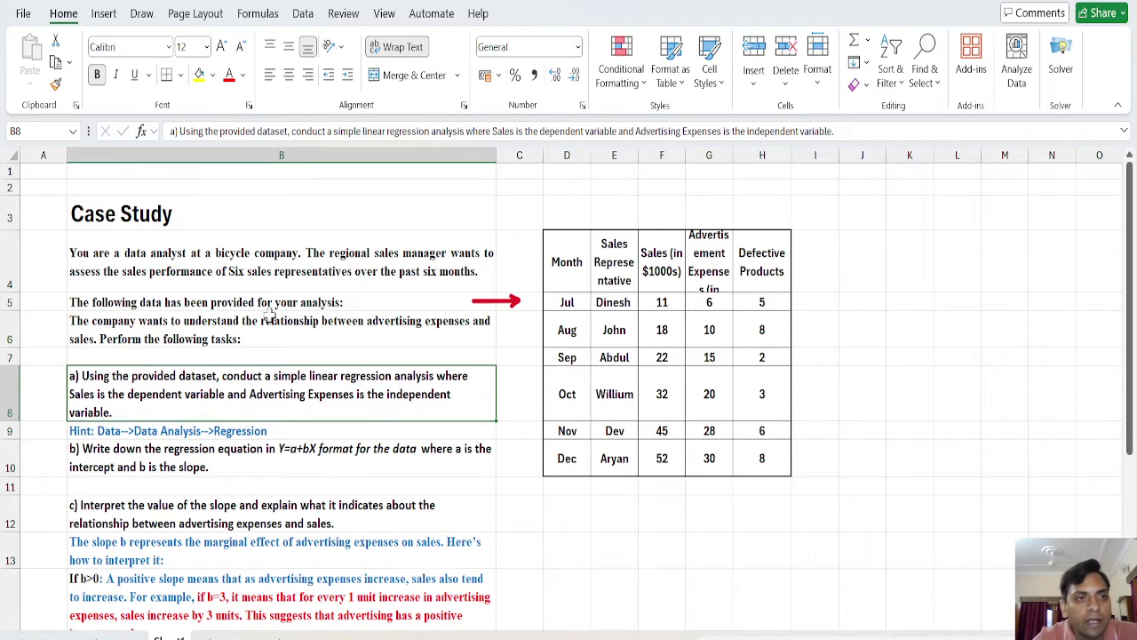
- In task a, use red ink to tick Sales and Advertising Expenses and underline "dependent", "independent" and "a simple linear regression analysis"
left_click(145, 19)
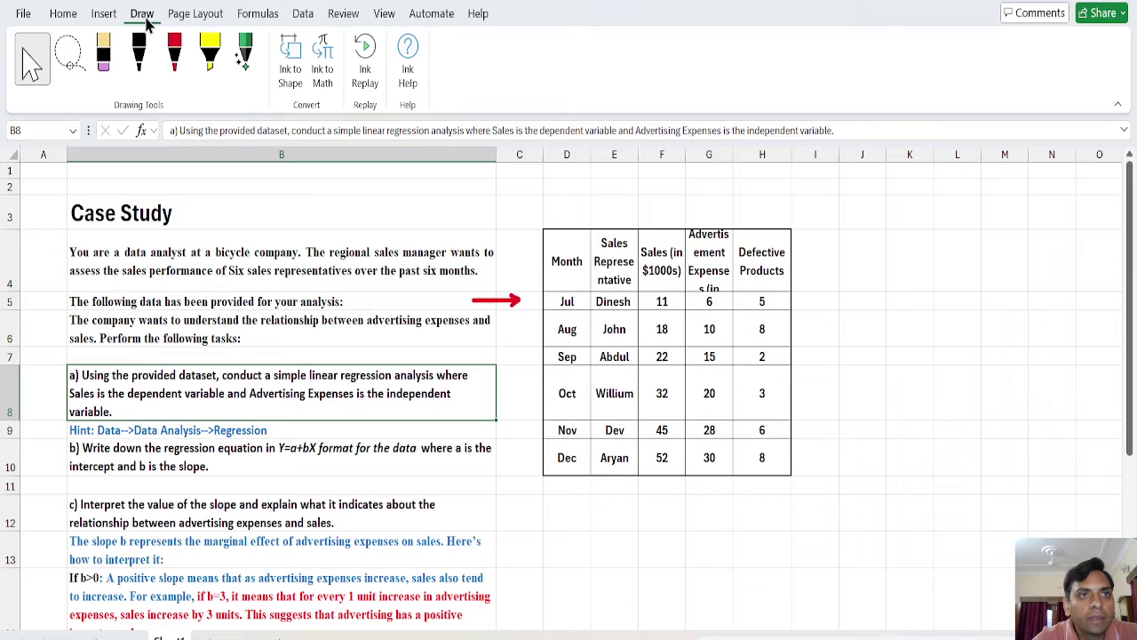
left_click(174, 55)
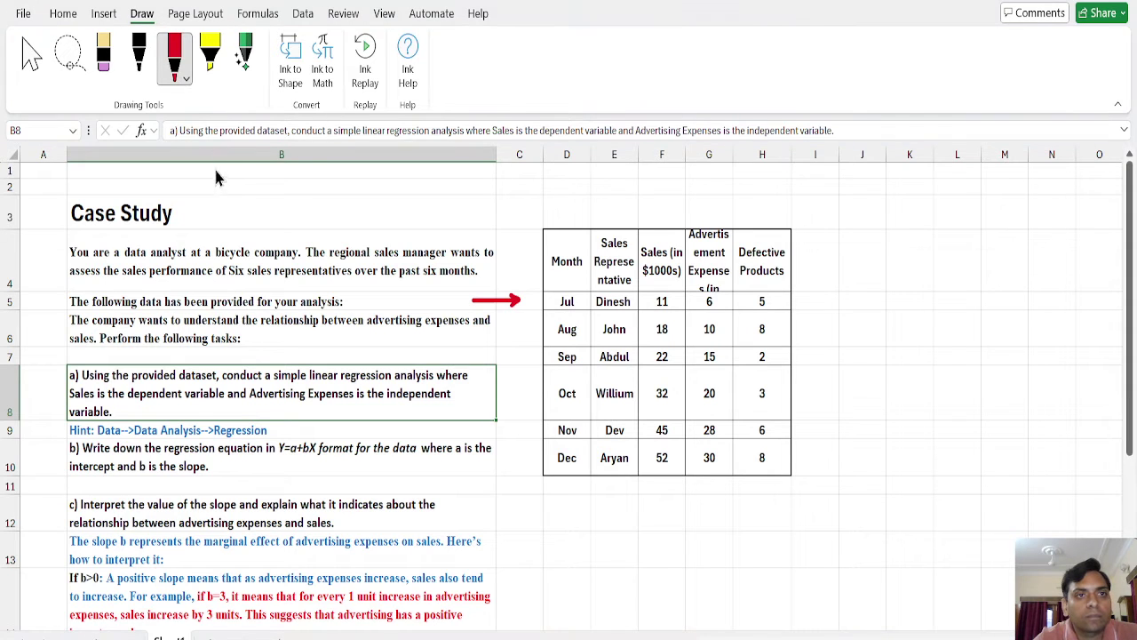
left_click(328, 409)
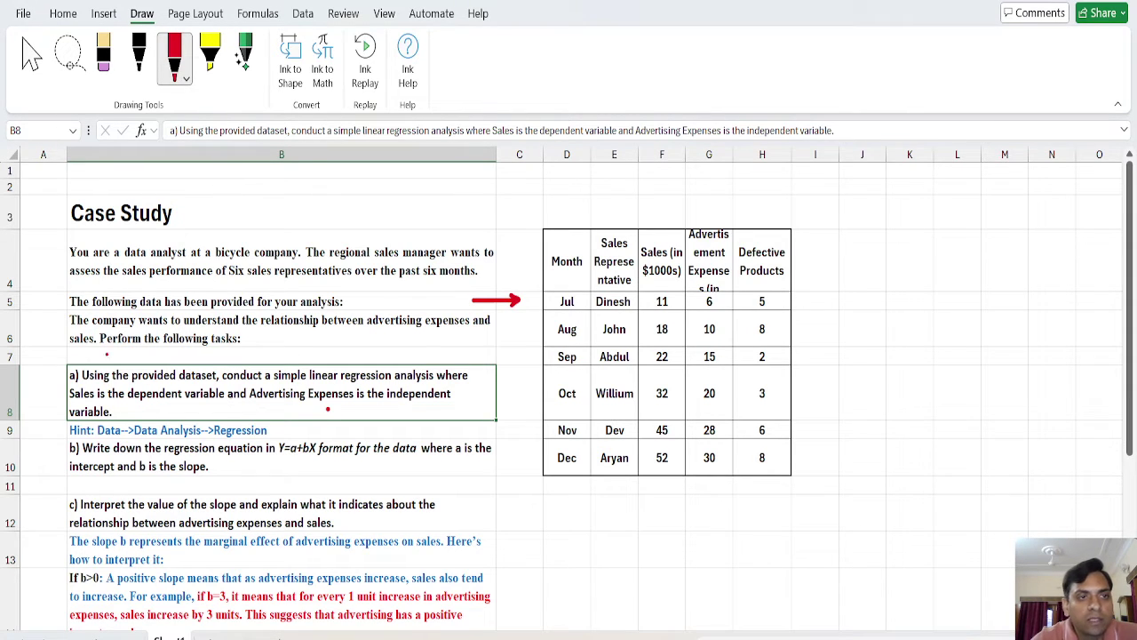
left_click_drag(50, 394, 76, 396)
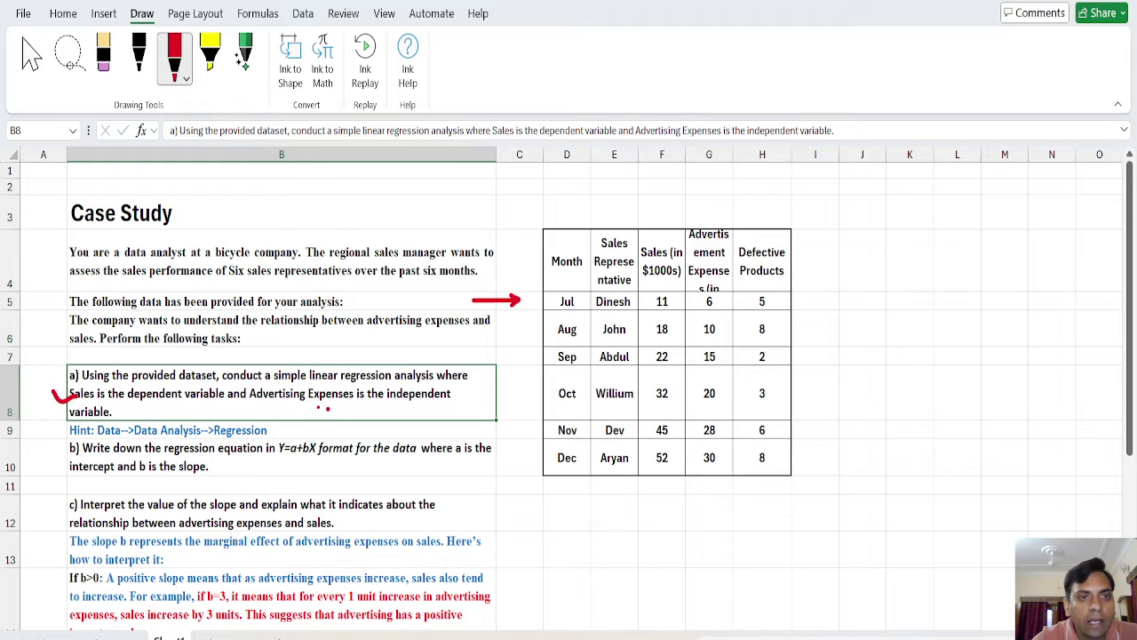
left_click_drag(250, 398, 277, 388)
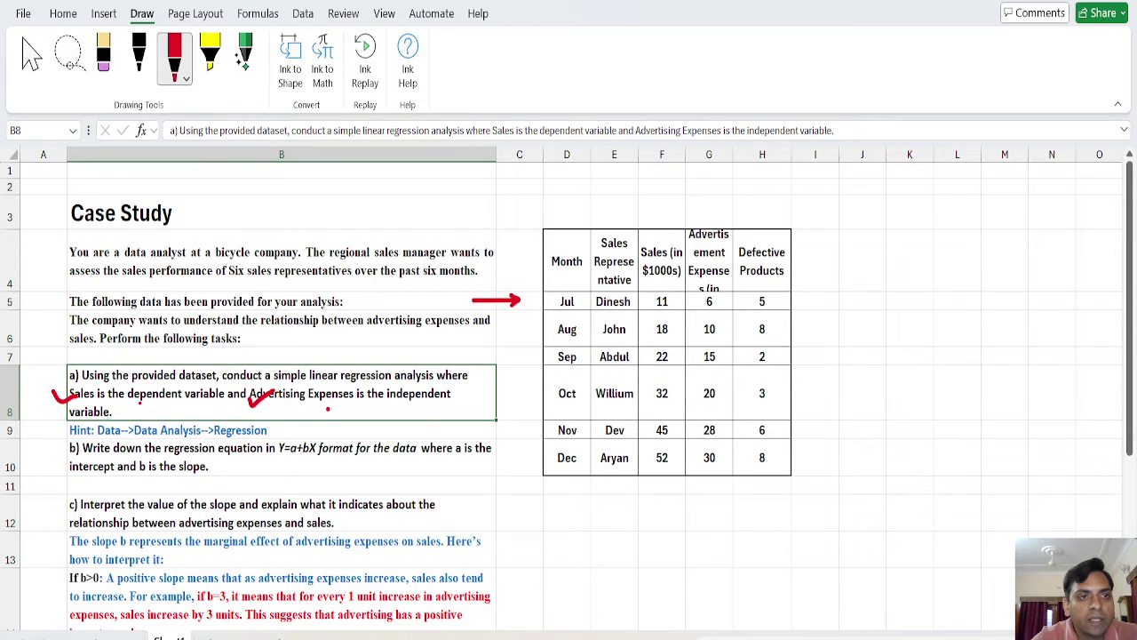
left_click_drag(128, 402, 188, 409)
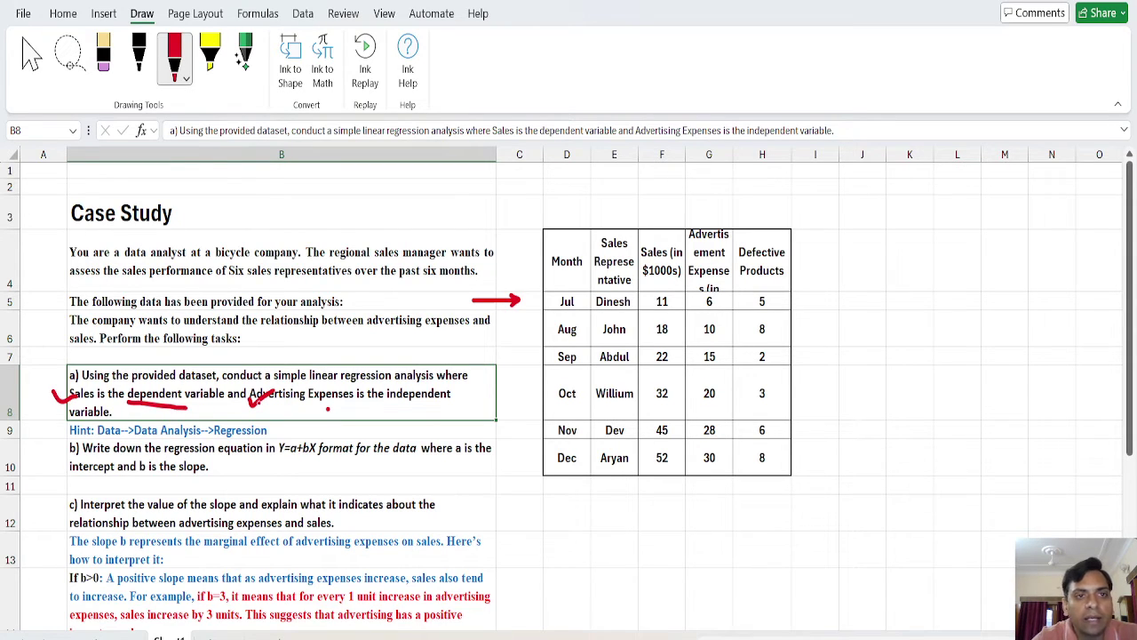
left_click_drag(387, 402, 442, 406)
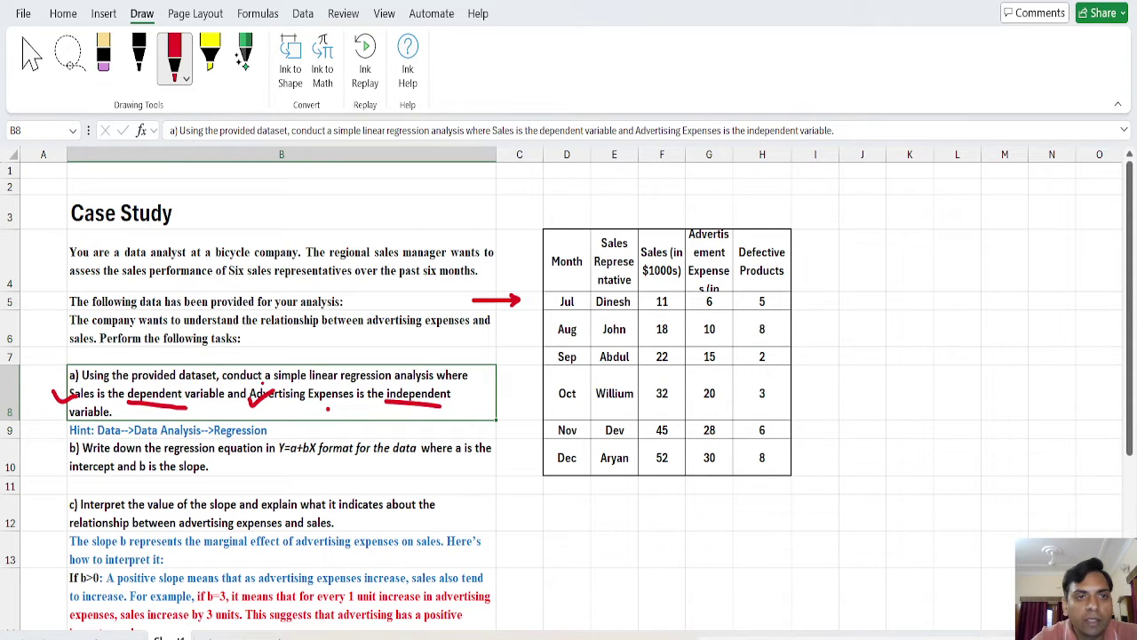
left_click_drag(259, 382, 439, 388)
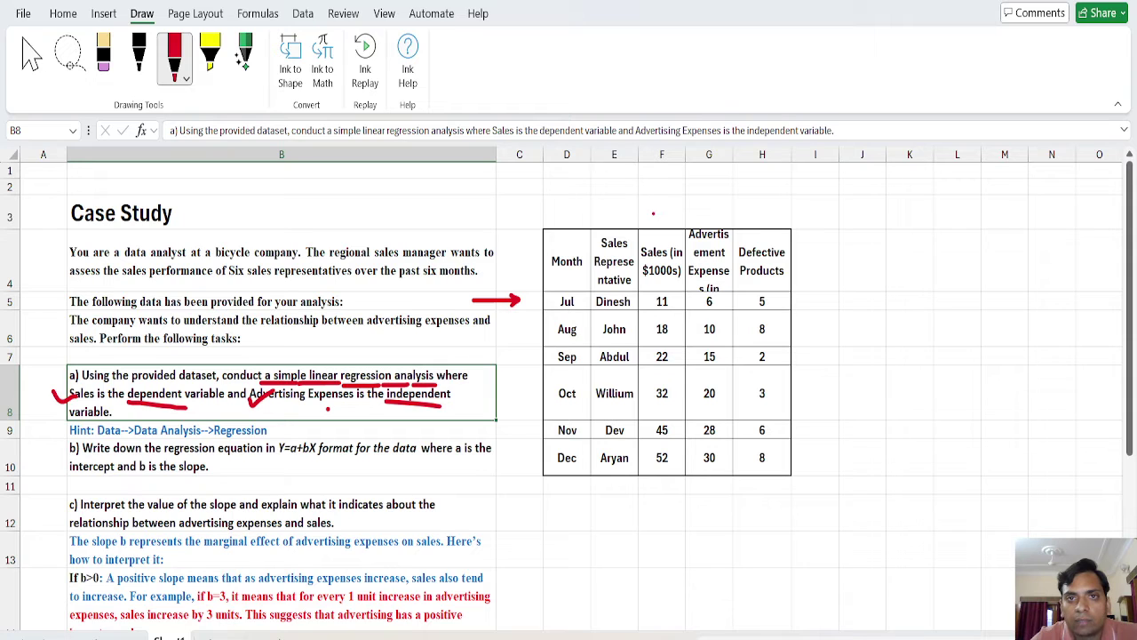
- Tick the Sales and Advertisement Expenses table headers in red ink and enlarge row 4 to show the full header text
left_click_drag(654, 228, 720, 208)
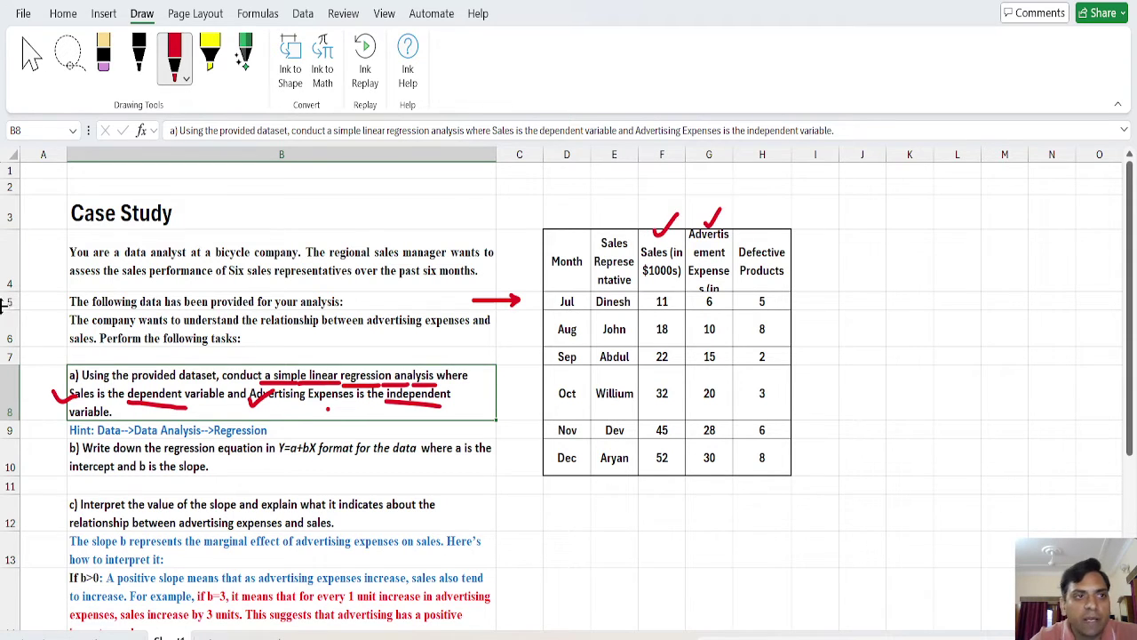
left_click_drag(12, 294, 15, 335)
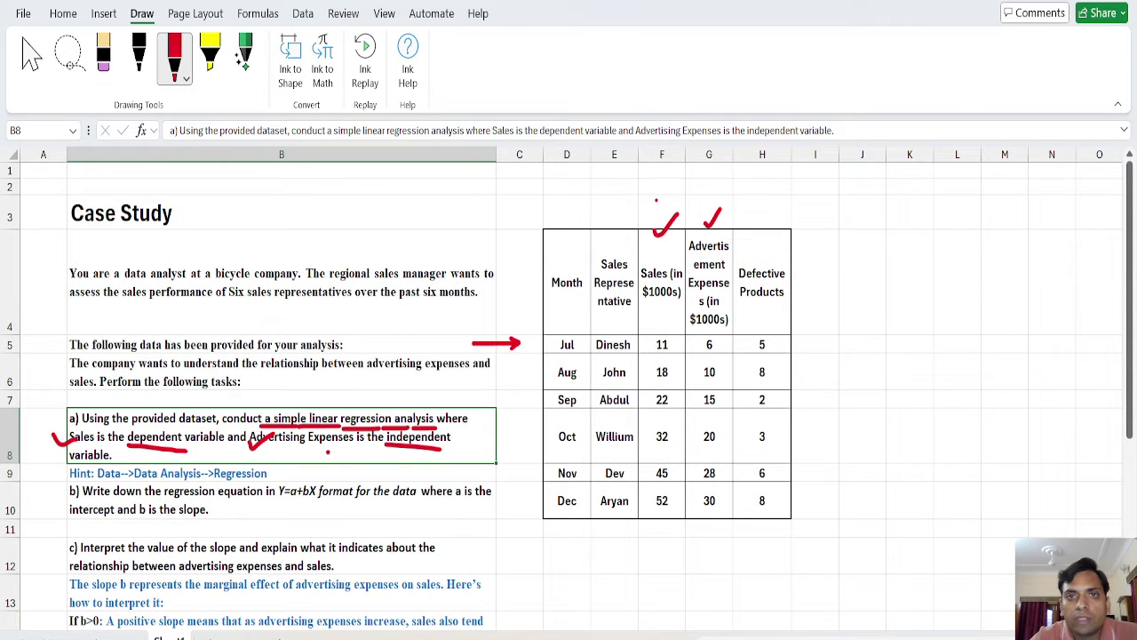
- Handwrite "Dep y" above Sales and "Ind x" above Advertisement Expenses in red, and tick Data, Data Analysis and Regression in the hint line
mouse_move(643, 179)
left_mouse_down()
mouse_move(647, 196)
mouse_move(668, 192)
left_mouse_up()
left_click(678, 185)
mouse_move(680, 170)
left_mouse_down()
mouse_move(675, 198)
mouse_move(683, 186)
left_mouse_up()
mouse_move(697, 181)
left_mouse_down()
mouse_move(721, 196)
mouse_move(730, 176)
left_mouse_up()
left_click(699, 196)
mouse_move(653, 199)
left_mouse_down()
mouse_move(654, 221)
mouse_move(714, 213)
left_mouse_up()
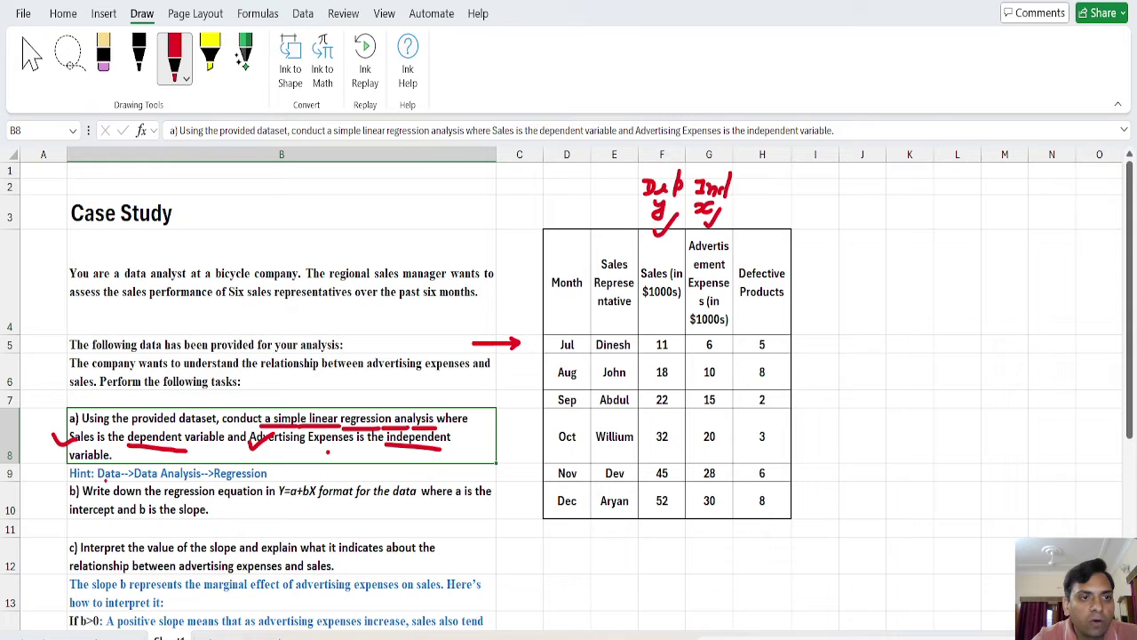
left_click_drag(105, 478, 245, 477)
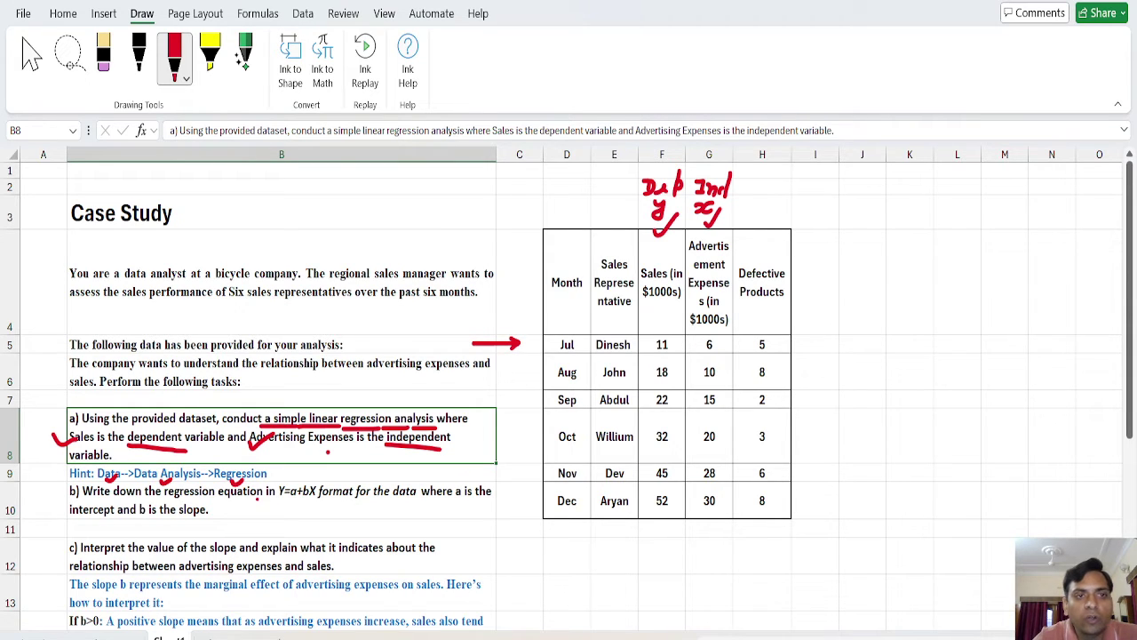
left_click(31, 55)
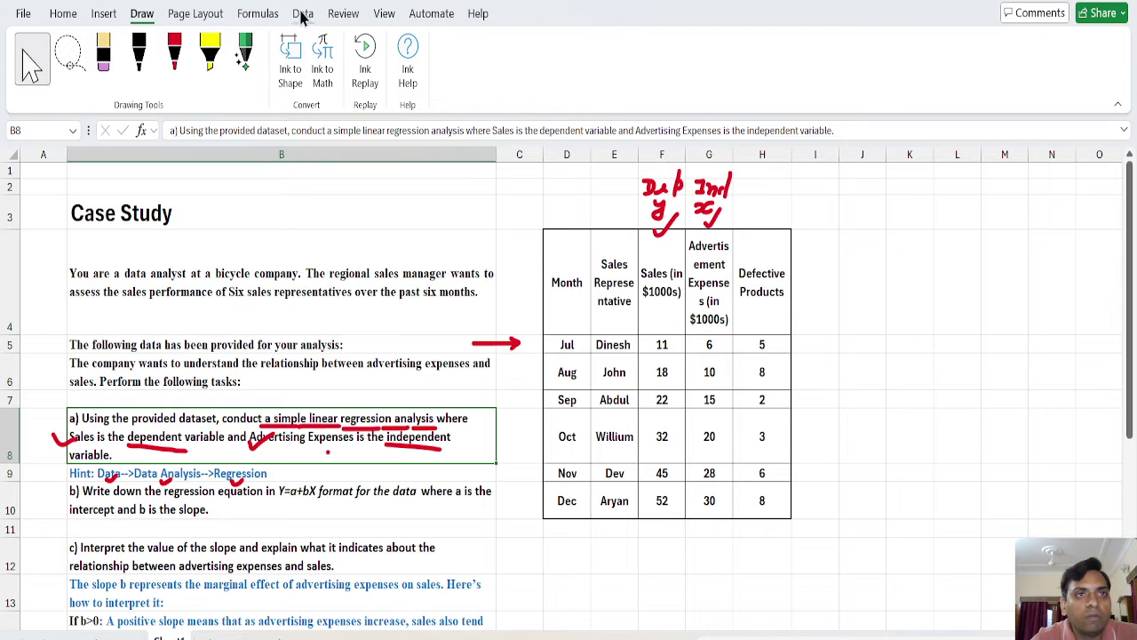
- Start a Regression from Data Analysis and set its Y input range to the Sales column with header, F4:F10
left_click(304, 14)
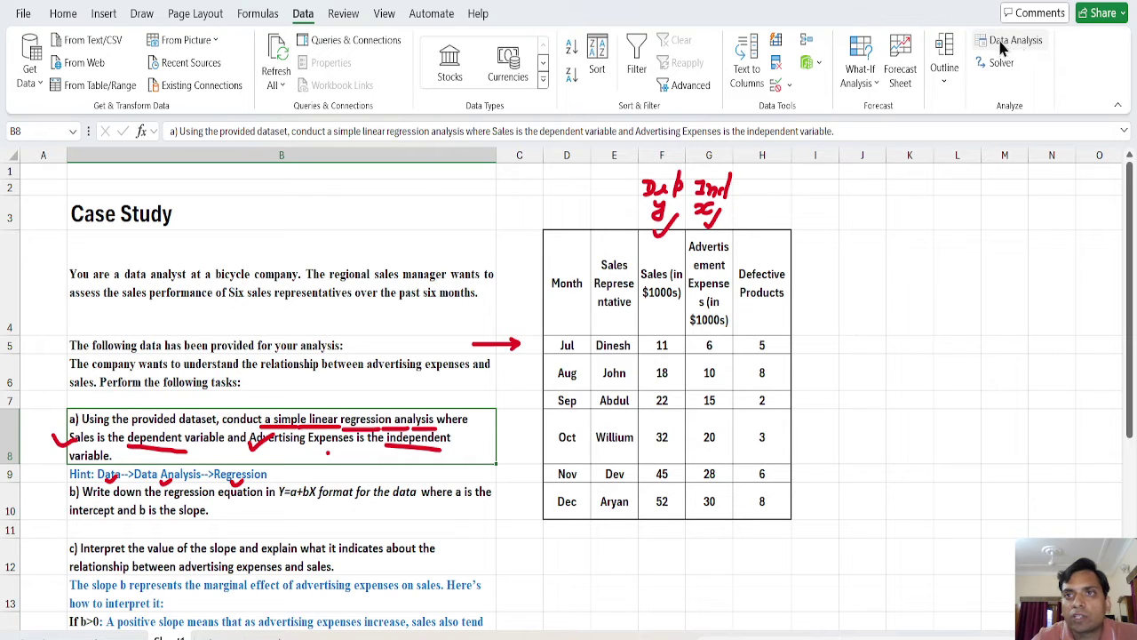
left_click(1011, 41)
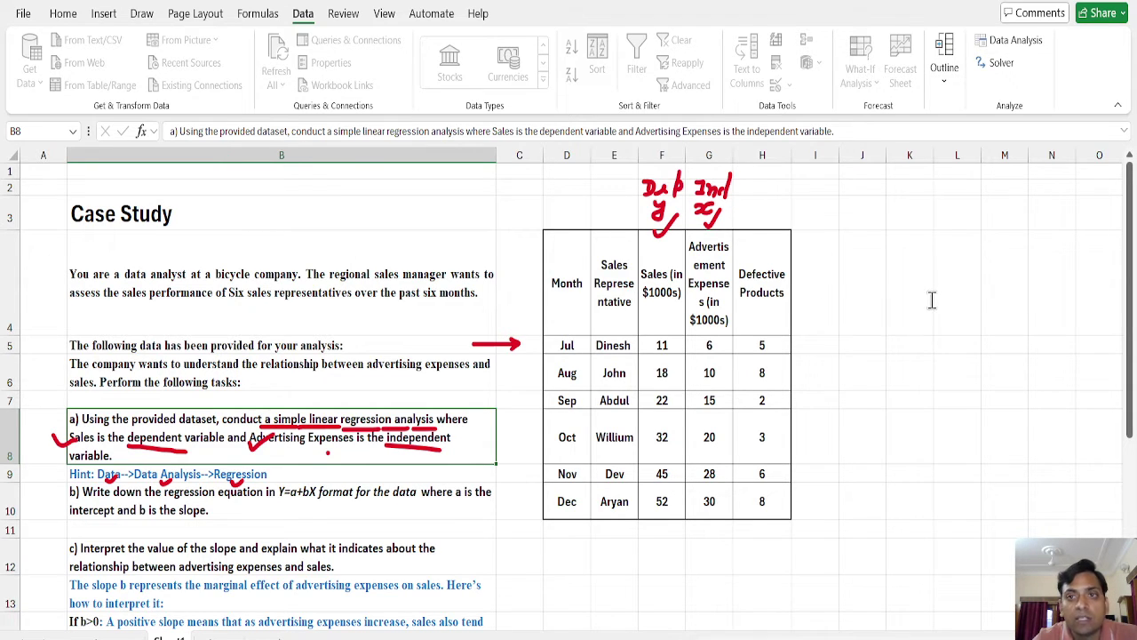
left_click(668, 282)
key("ctrl+c")
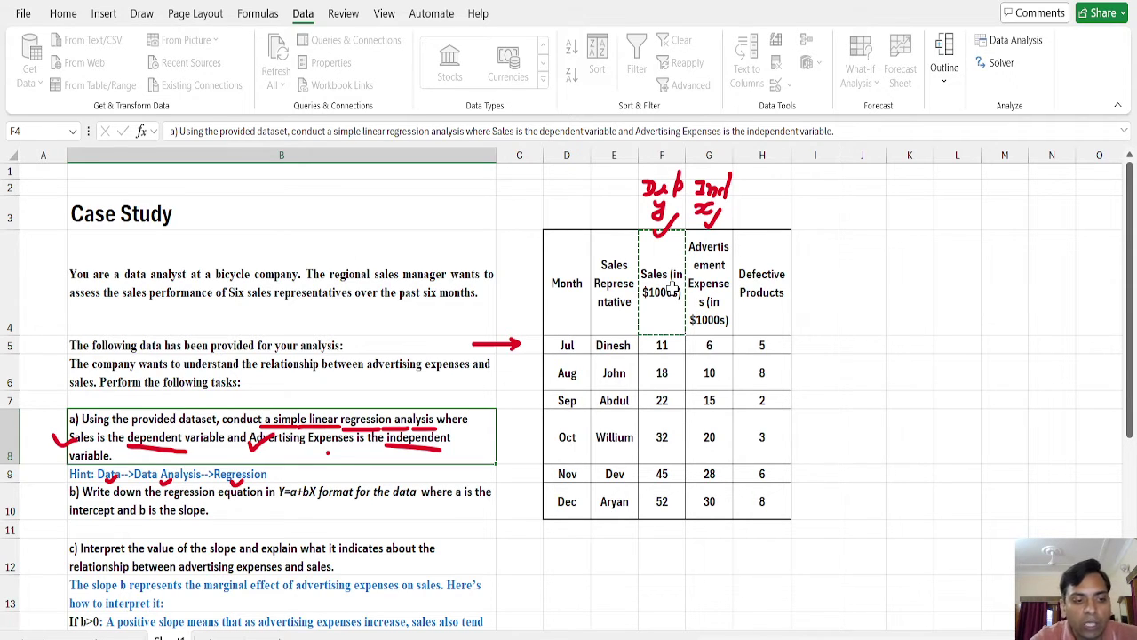
key("ctrl+shift+Down")
key("ctrl+c")
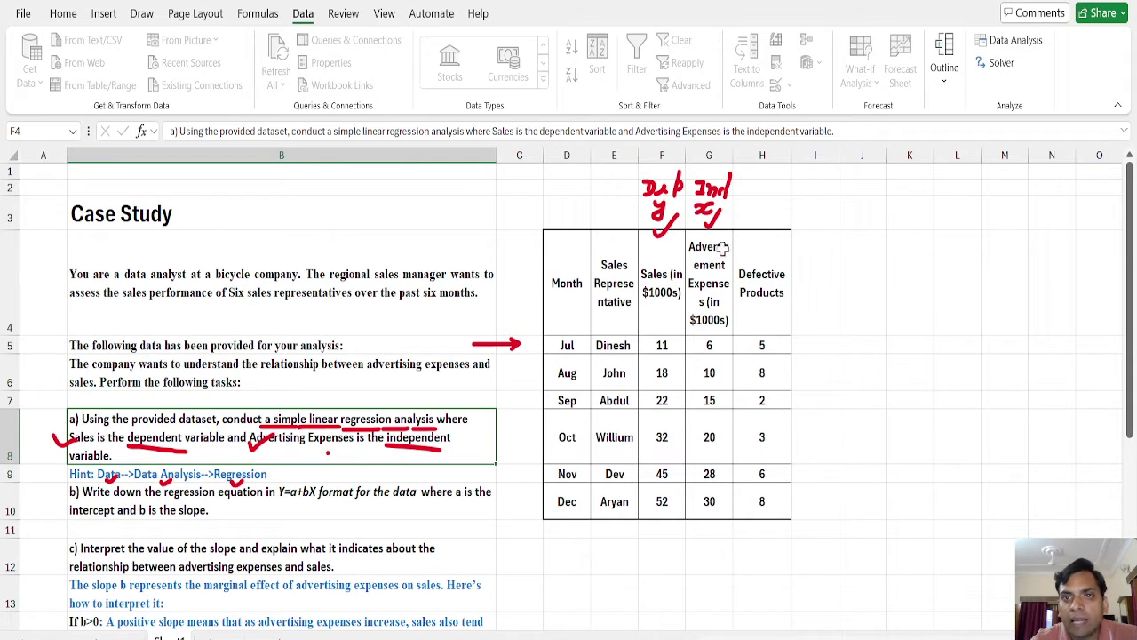
- Set the regression's X input range to the Advertisement Expenses column with header, G4:G10
left_click(715, 293)
key("ctrl+c")
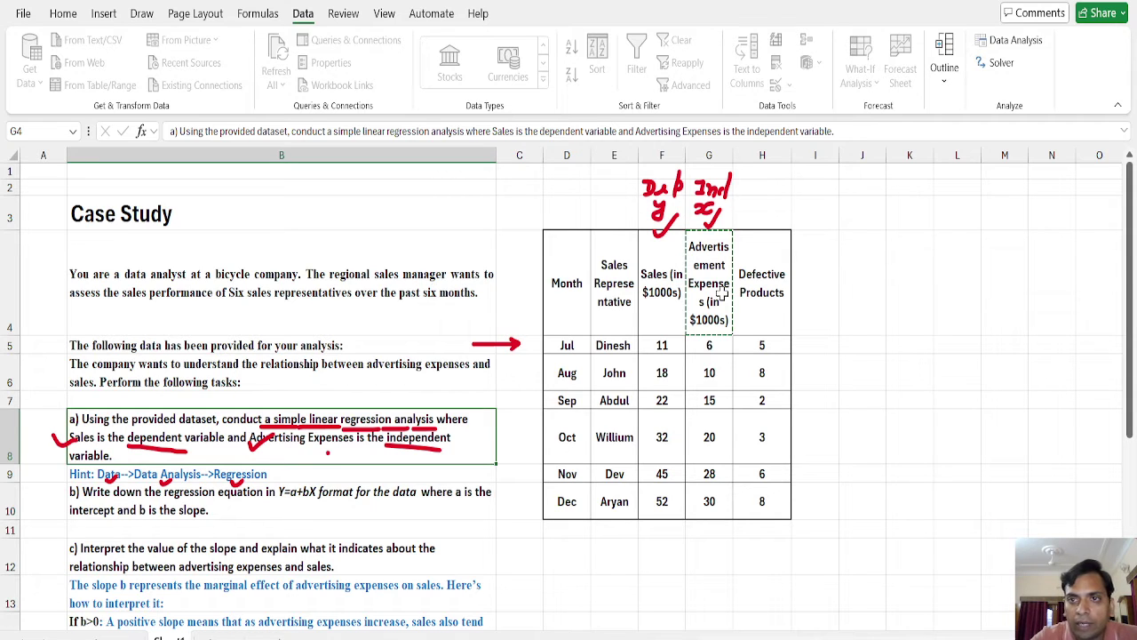
key("ctrl+shift+Down")
key("ctrl+c")
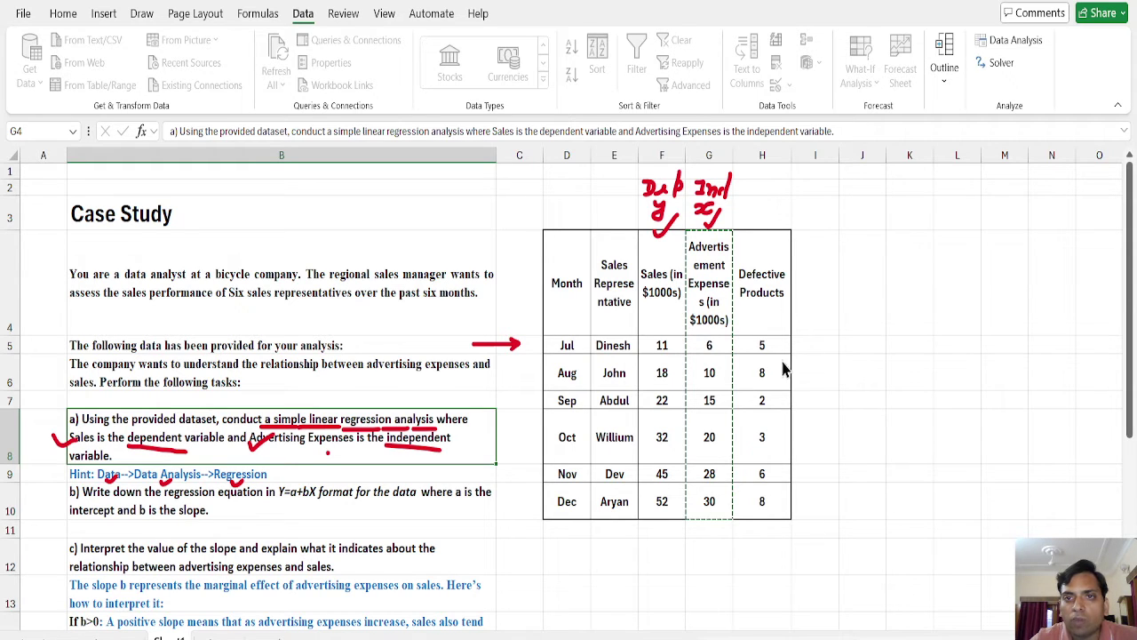
- Run the regression with labels, residuals and a line fit plot, placing the output at cell E13
key("Escape")
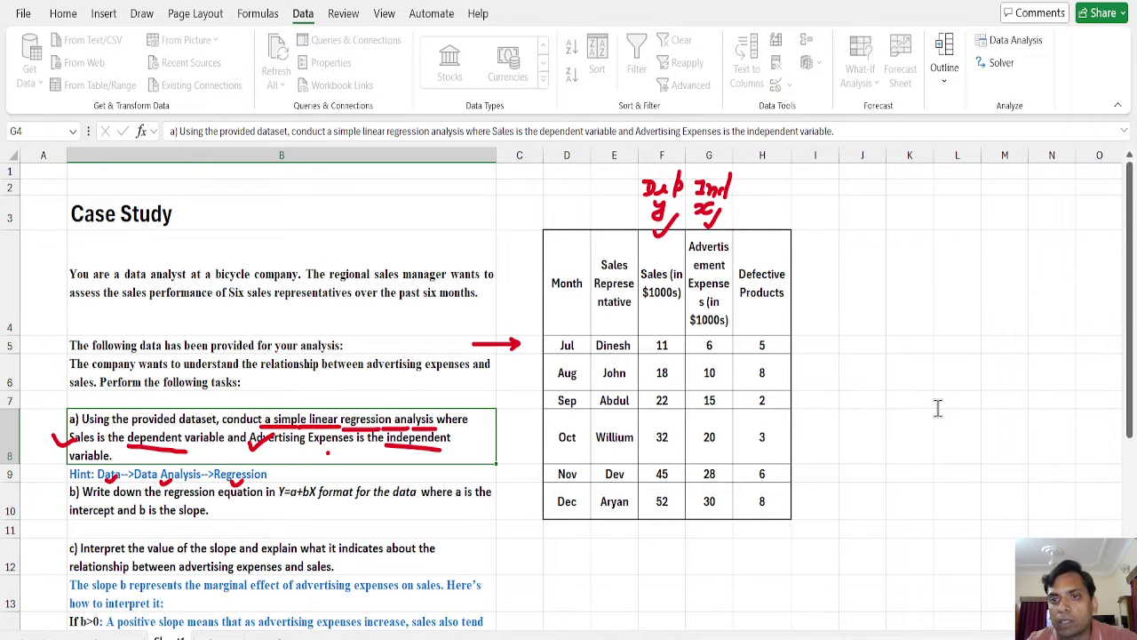
left_click(610, 591)
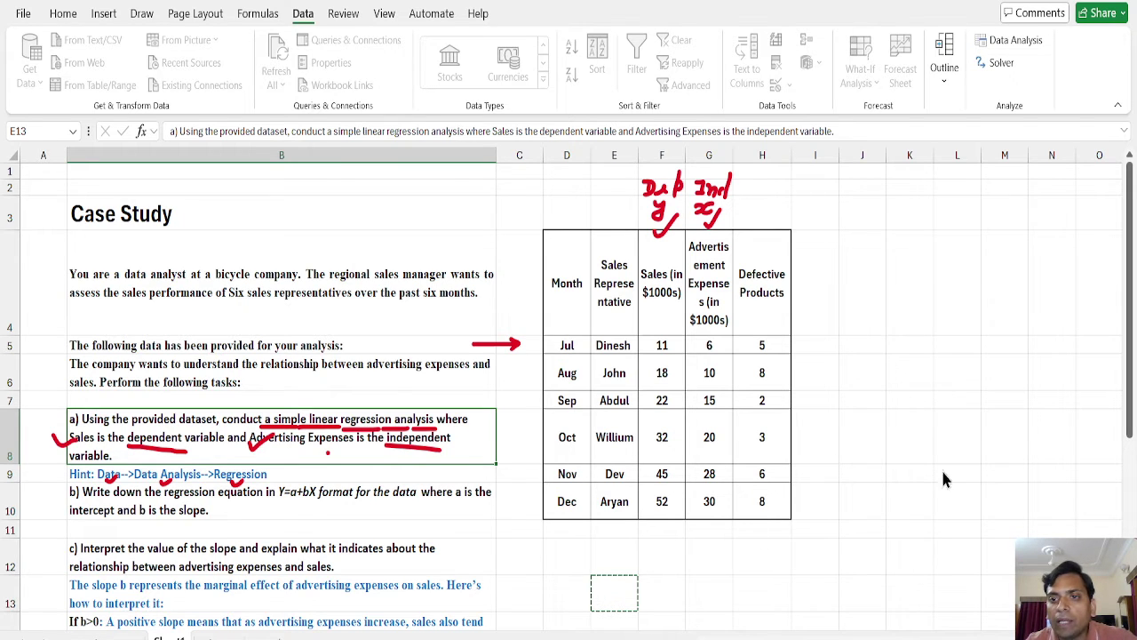
key("Escape")
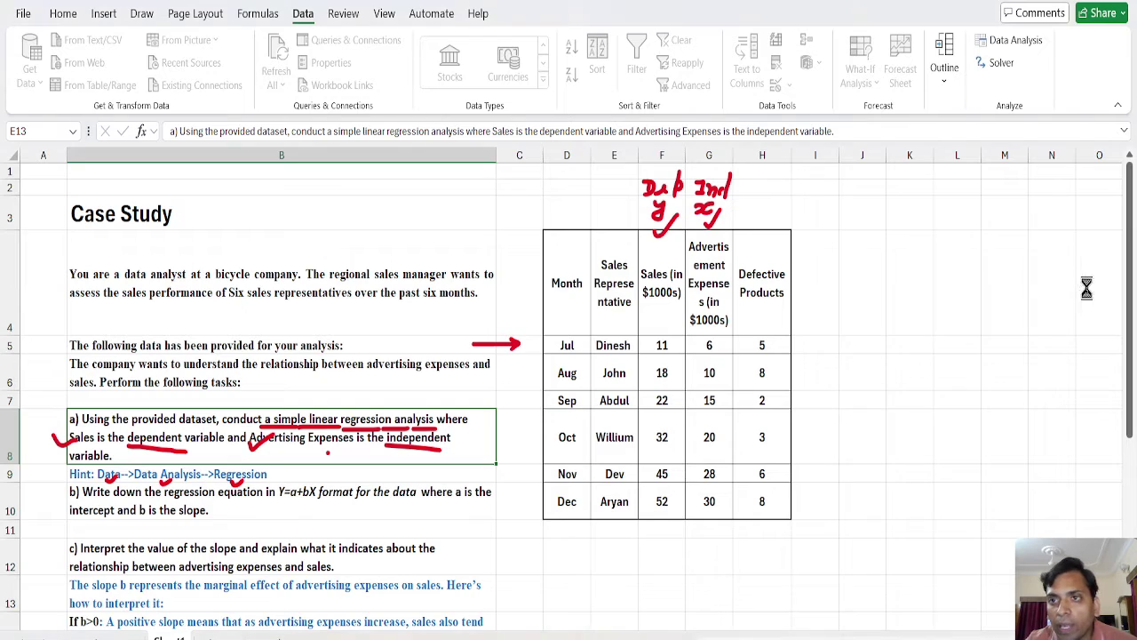
- Review the regression output from the summary statistics down to the residual output, and return to task b in cell B10
scroll(568, 391, "down", 4)
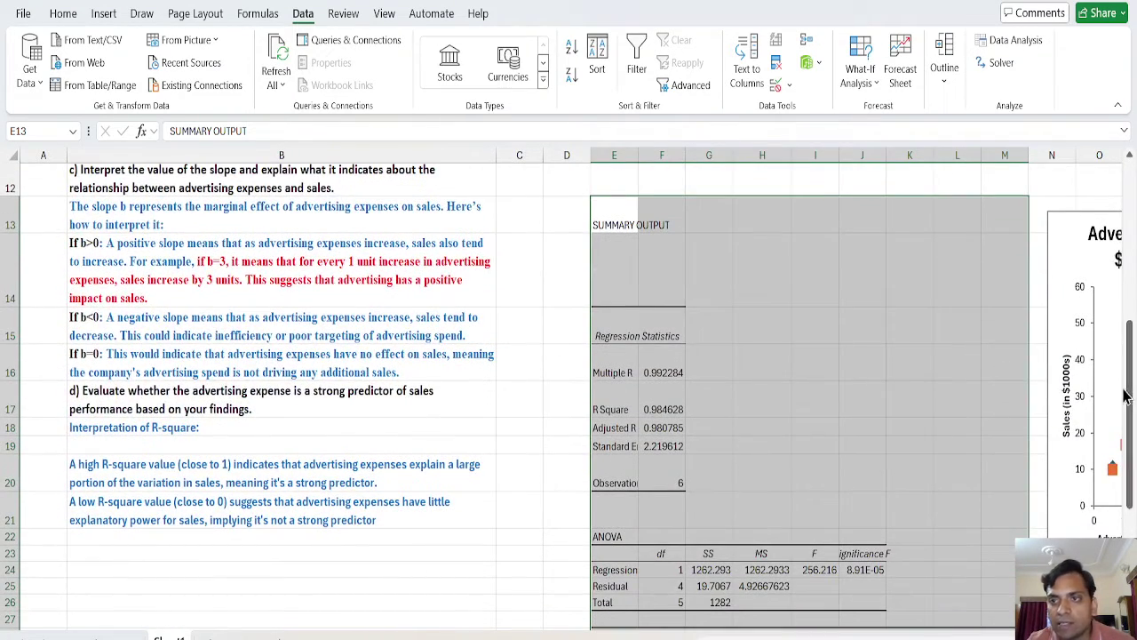
scroll(569, 391, "down", 2)
scroll(569, 391, "down", 1)
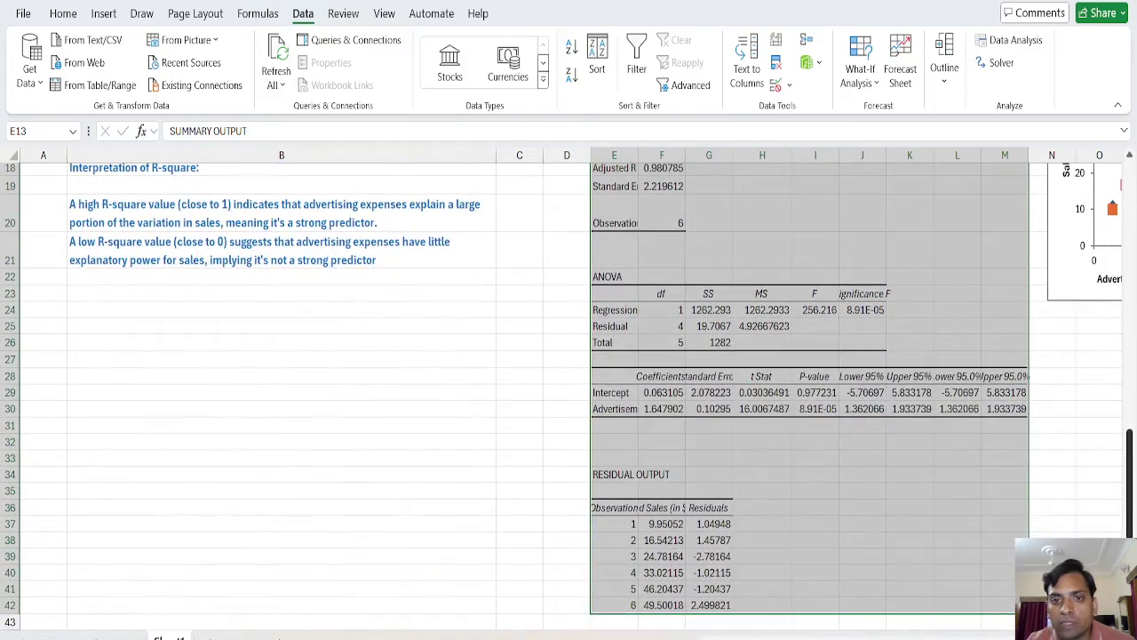
scroll(1132, 371, "up", 3)
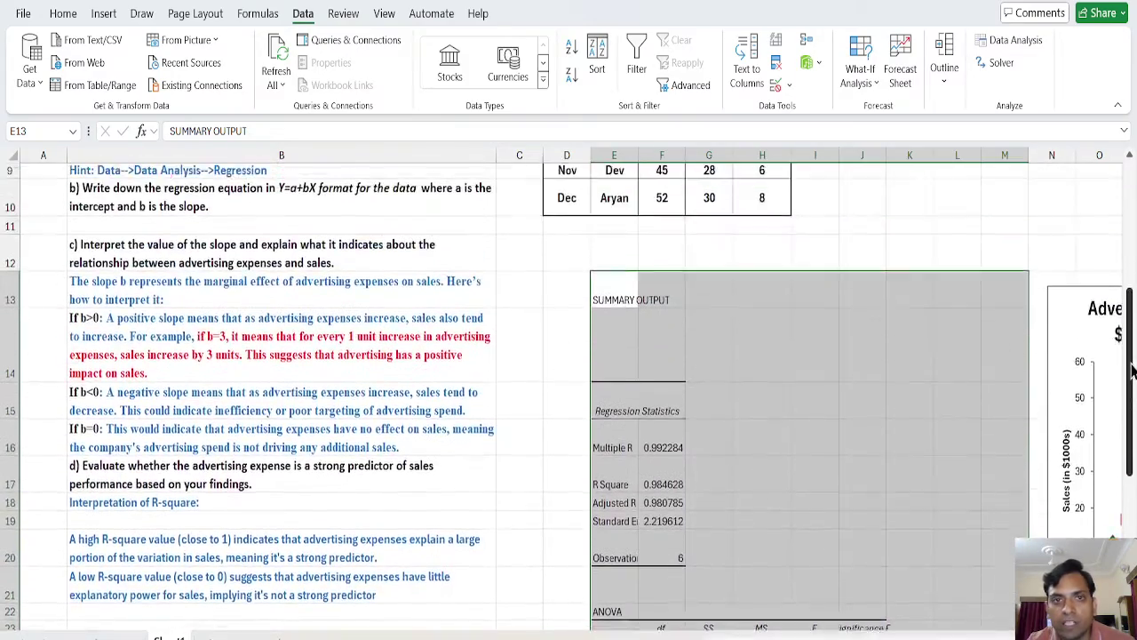
scroll(1131, 371, "up", 2)
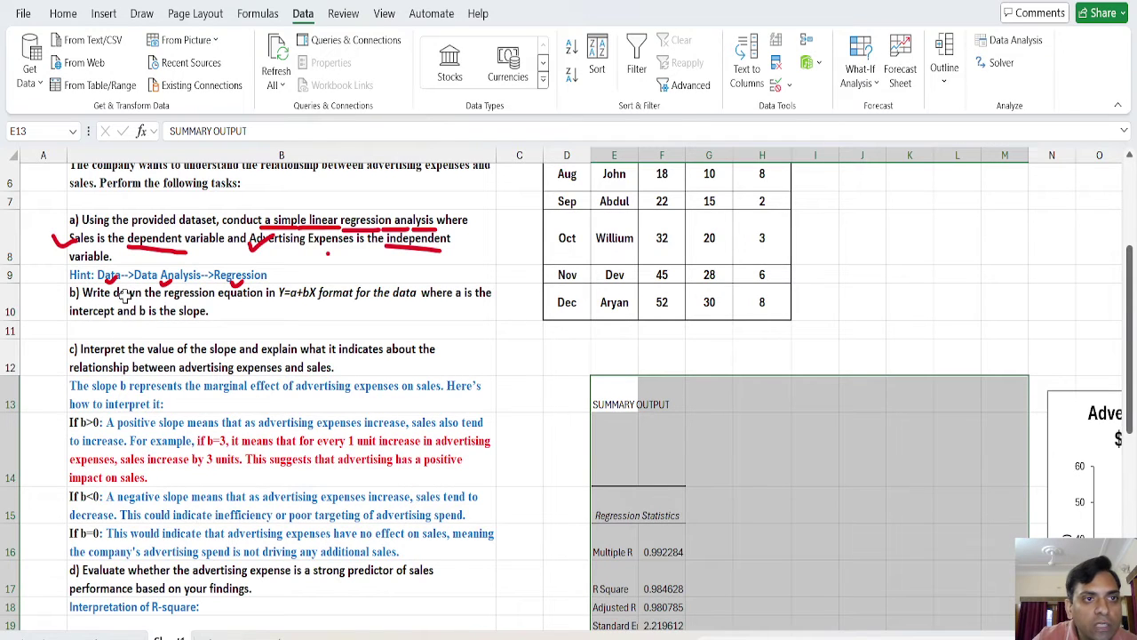
left_click(125, 300)
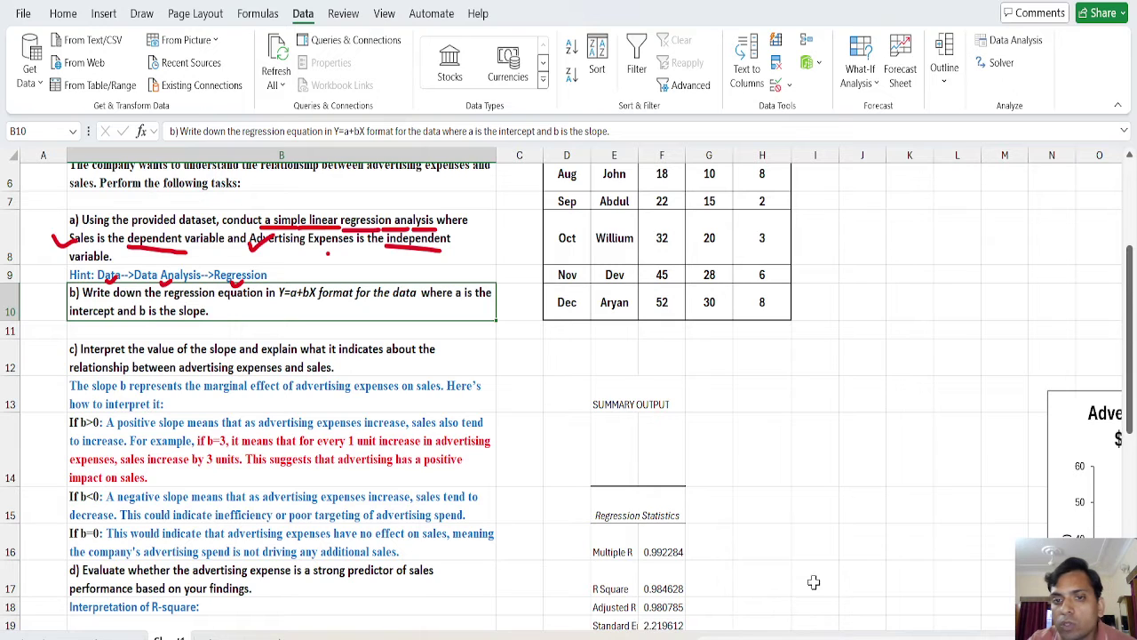
- Select the Advertisement Expenses Line Fit Plot chart and add a linear trendline for the Sales (in $1000s) series
scroll(569, 391, "right", 3)
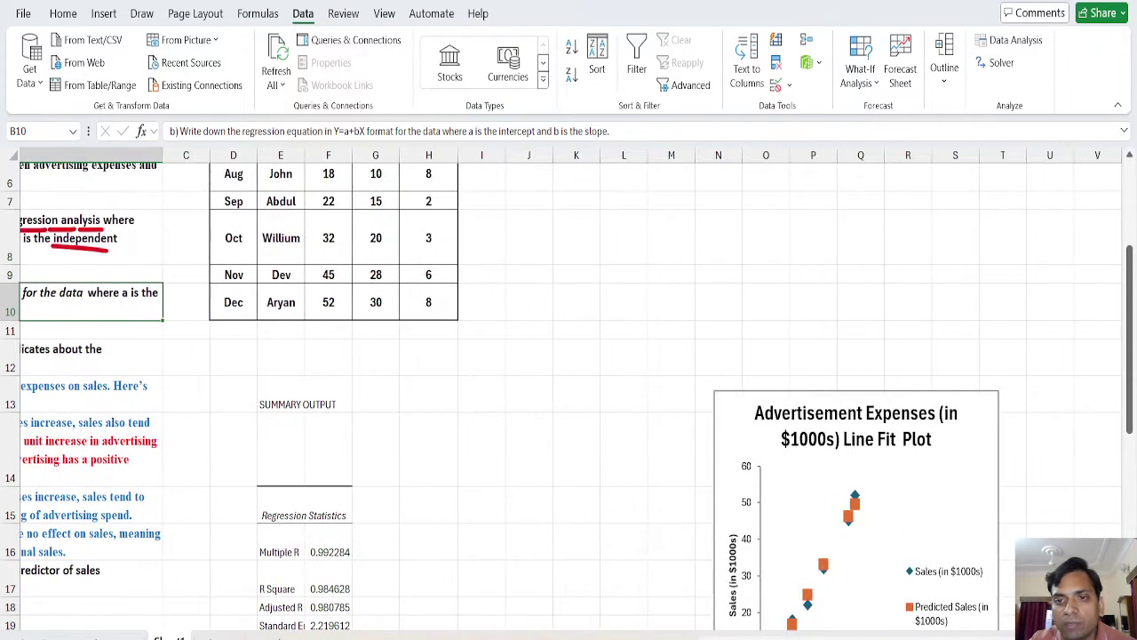
left_click_drag(1130, 344, 1130, 410)
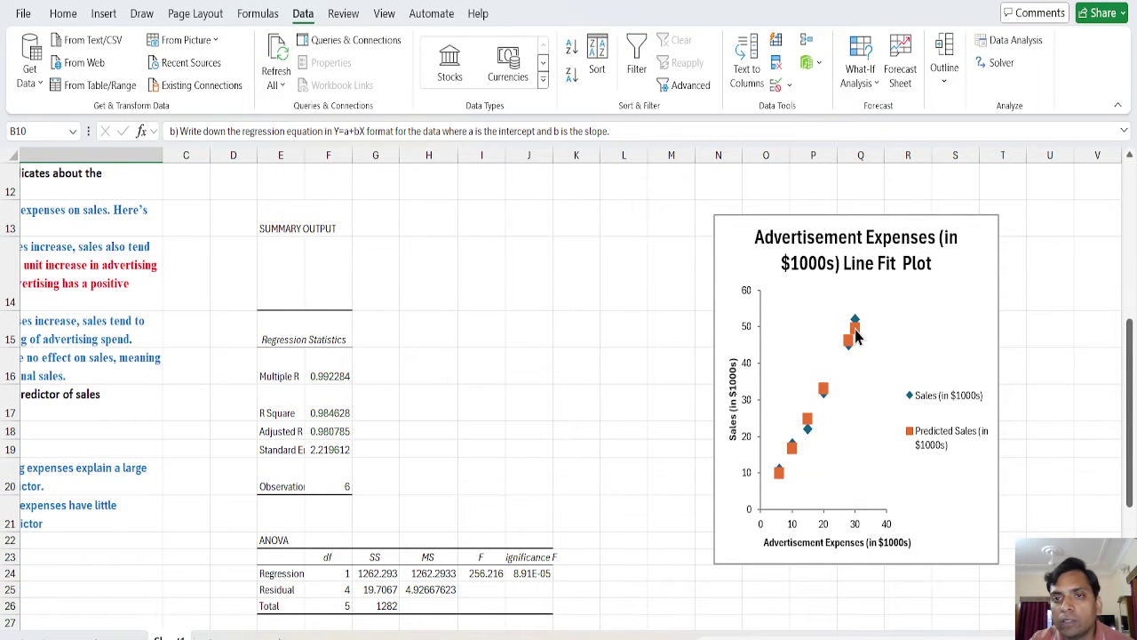
left_click(945, 264)
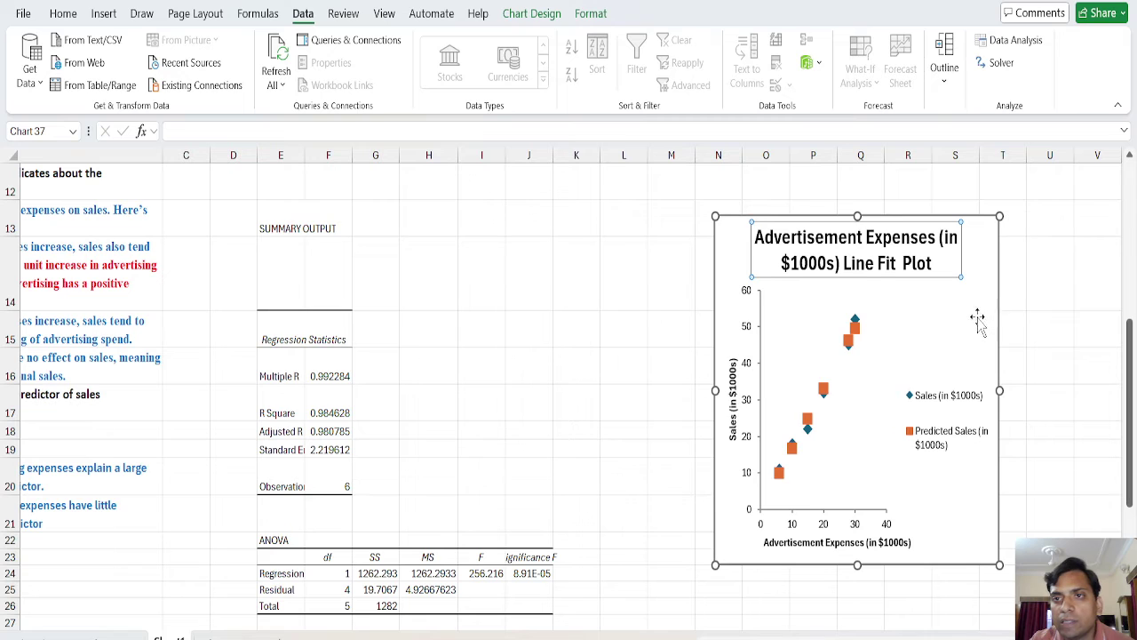
left_click(935, 320)
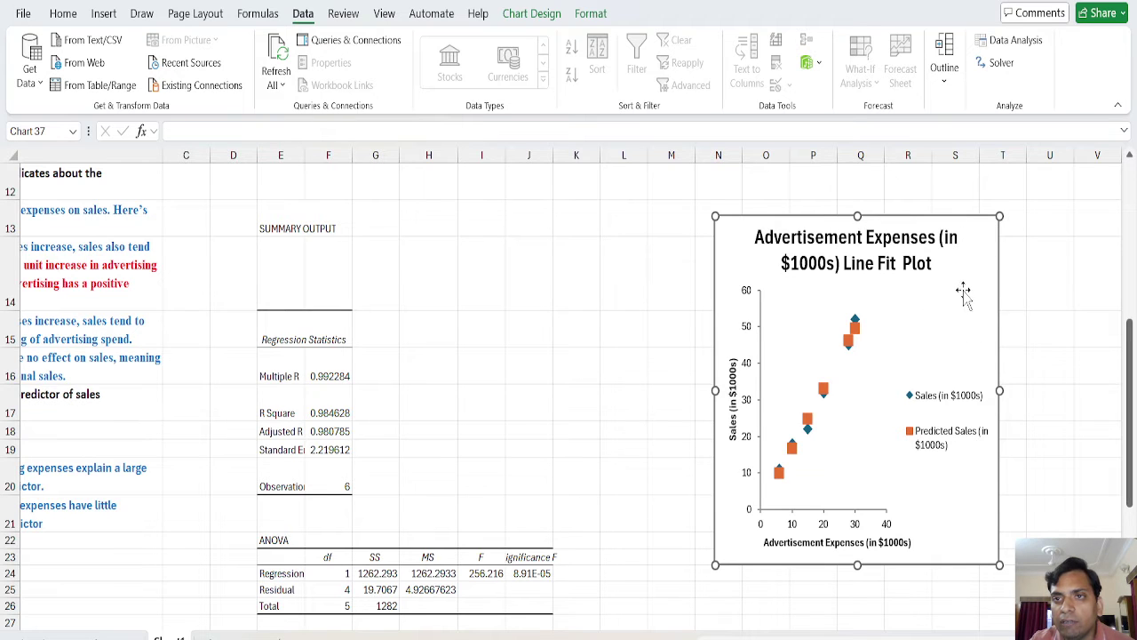
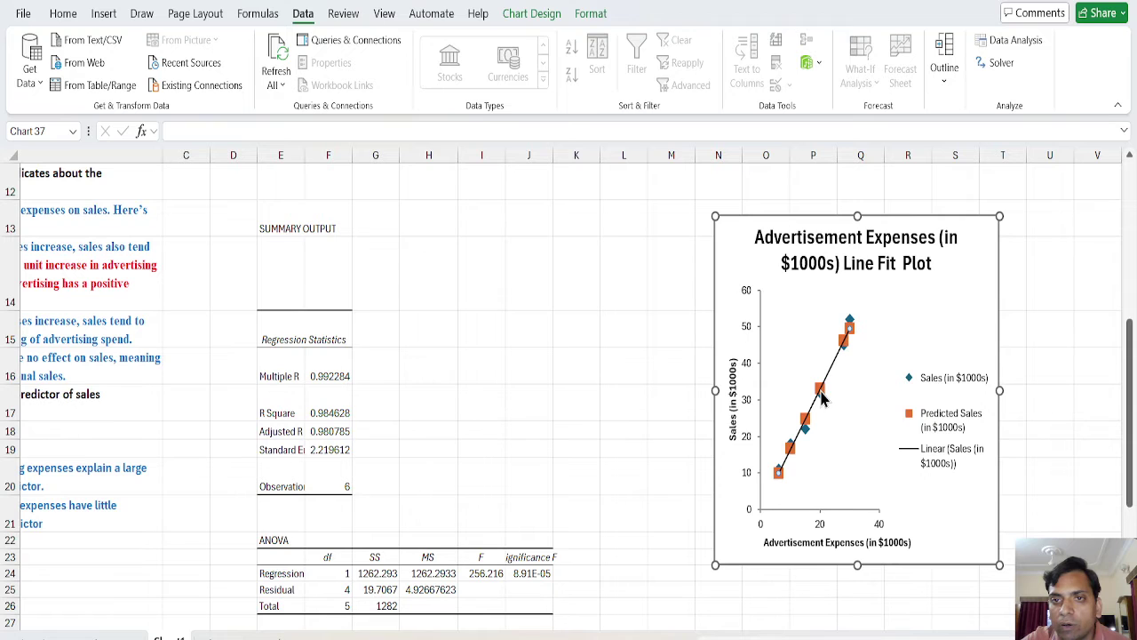
- Display the linear trendline's equation on the Advertisement Expenses Line Fit Plot chart
double_click(815, 401)
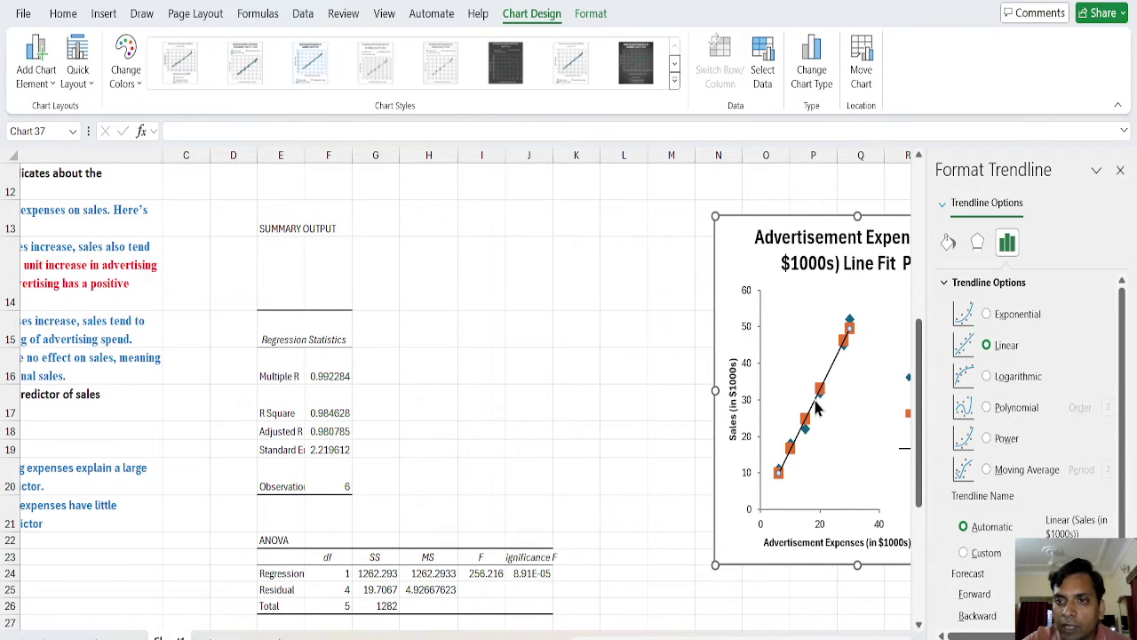
left_click(1121, 169)
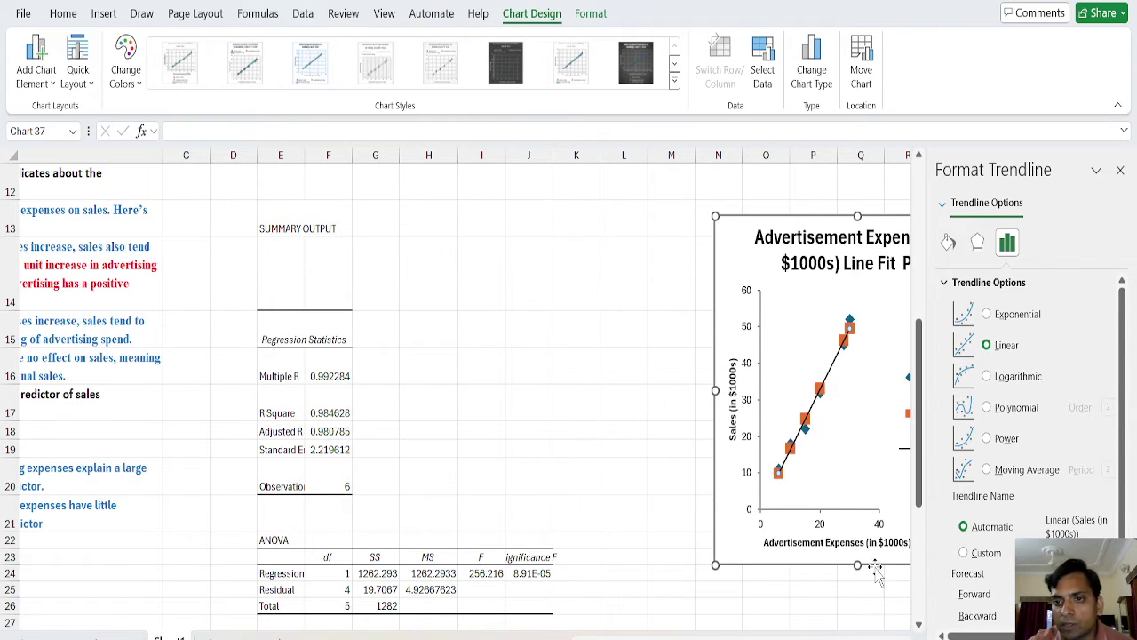
left_click_drag(1125, 437, 1124, 504)
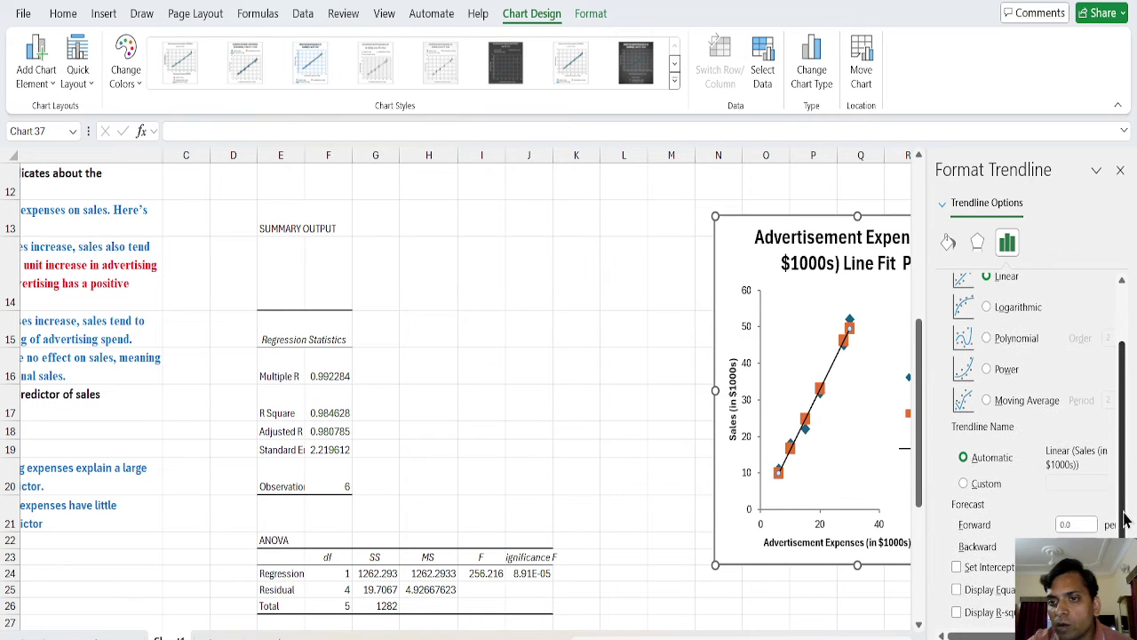
left_click(957, 591)
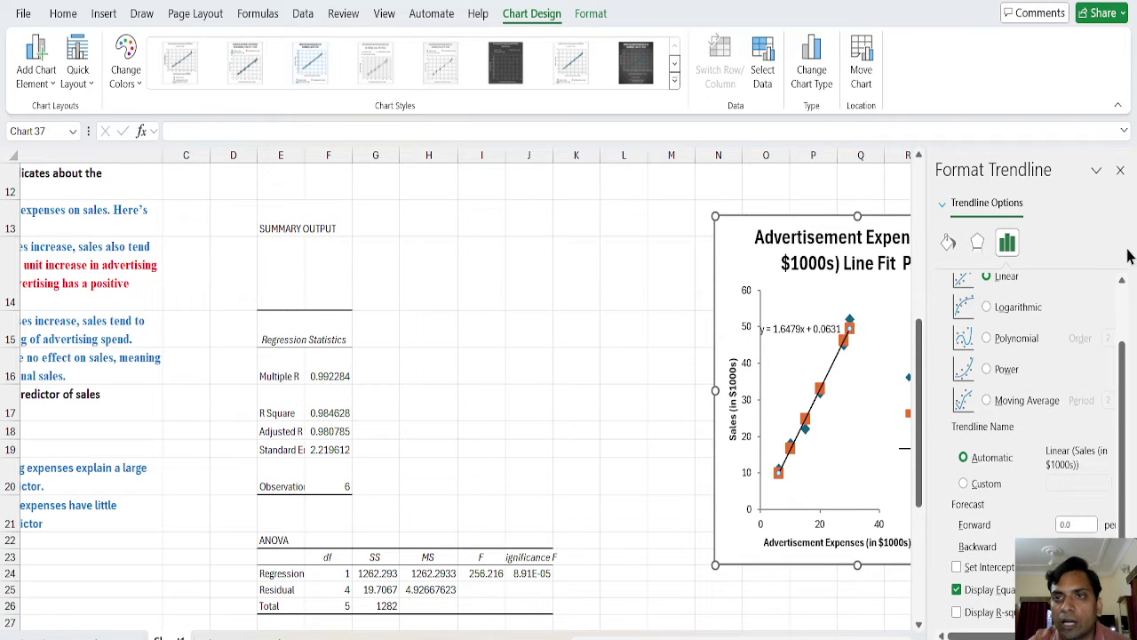
left_click(1120, 170)
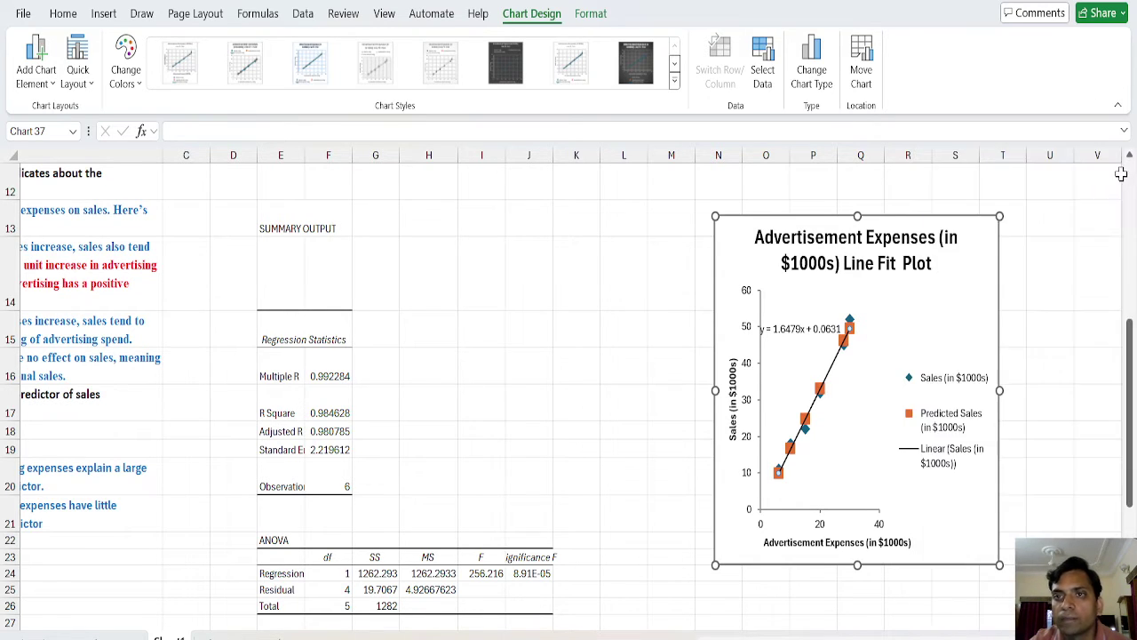
- Copy the trendline equation y = 1.6479x + 0.0631 from the chart and paste it into cell B11 as the answer to task b
left_click(810, 331)
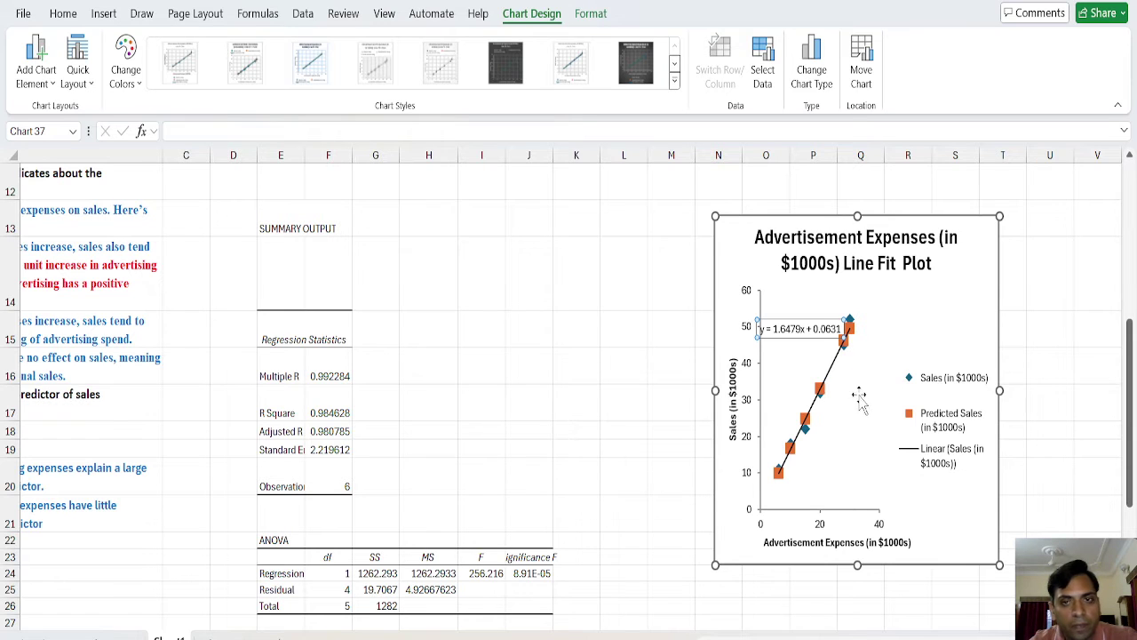
left_click_drag(840, 329, 772, 336)
key("ctrl+c")
left_click_drag(1130, 413, 1130, 529)
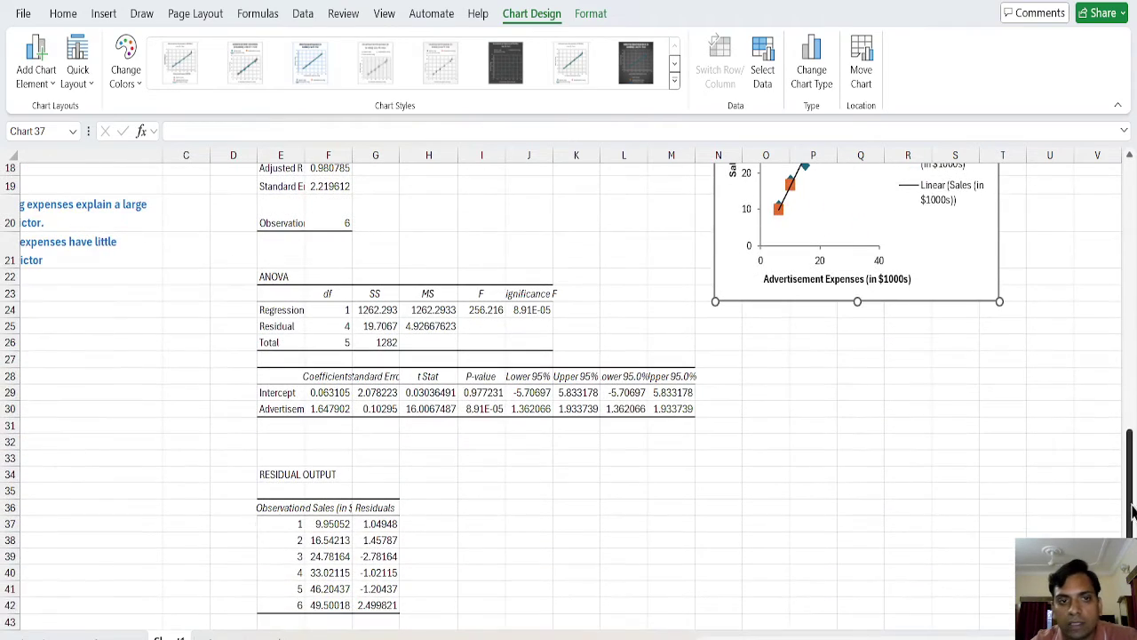
scroll(711, 487, "up", 2)
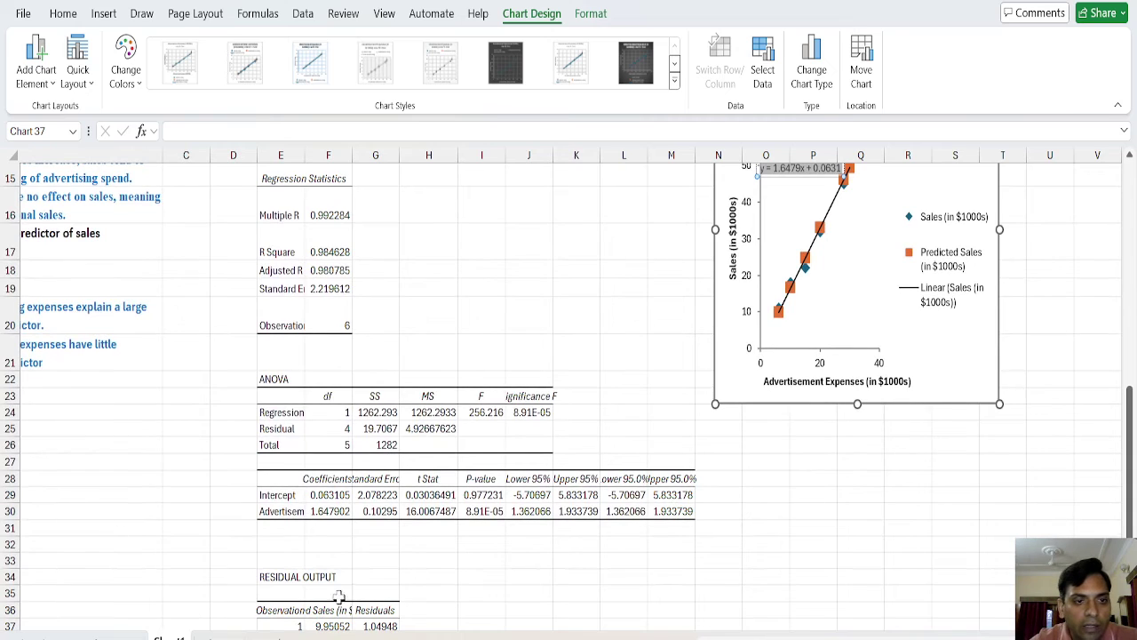
scroll(569, 391, "left", 2)
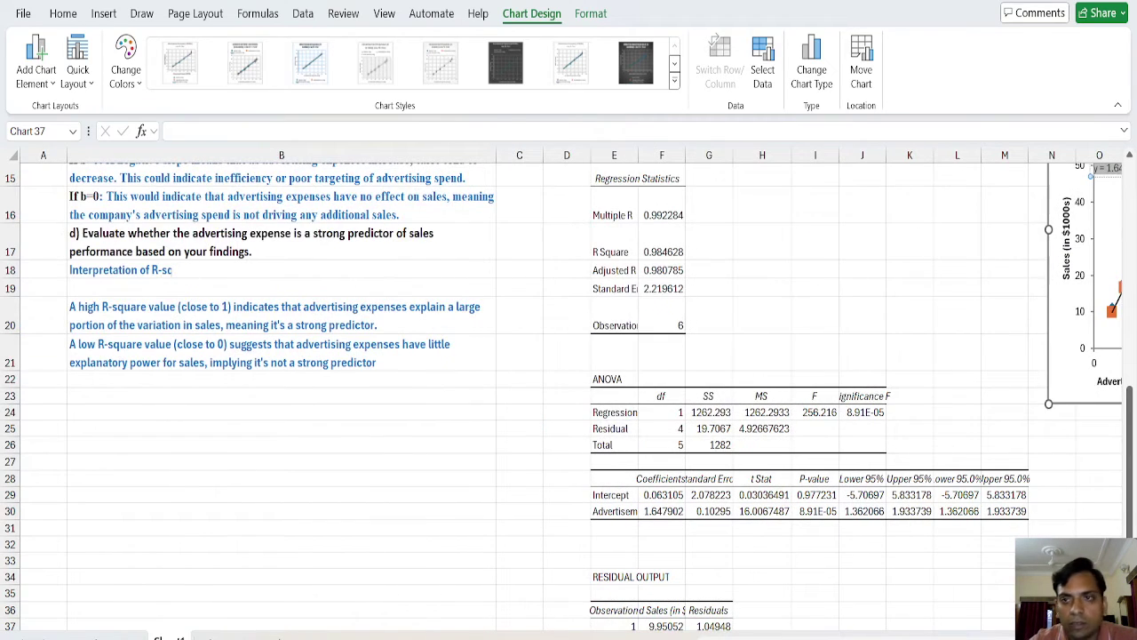
scroll(569, 396, "up", 2)
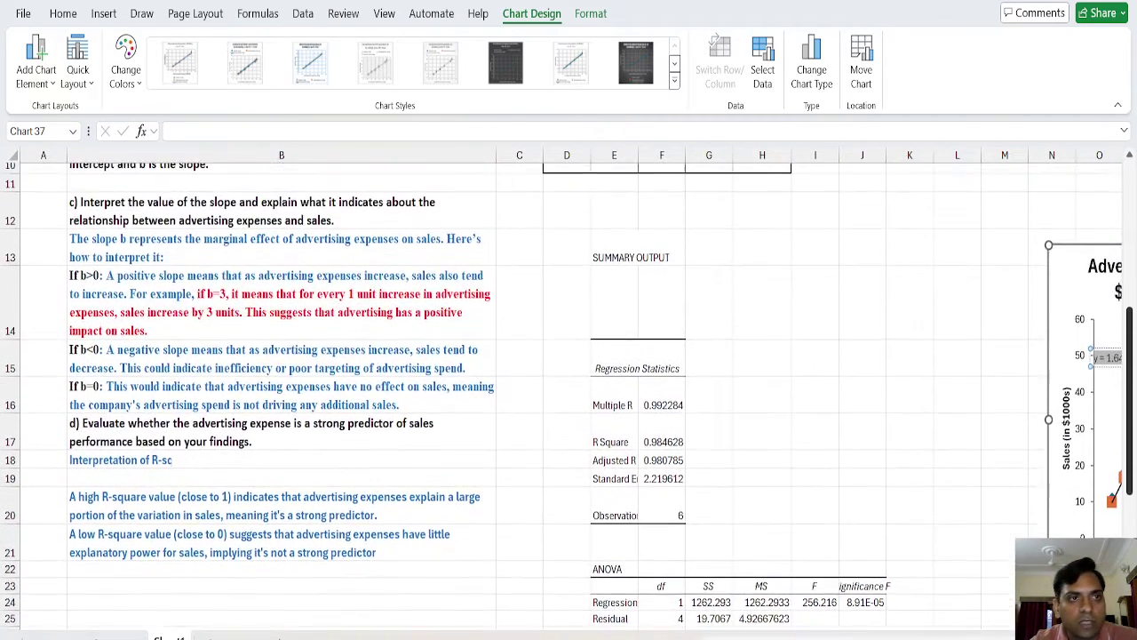
scroll(569, 396, "up", 1)
left_click(153, 200)
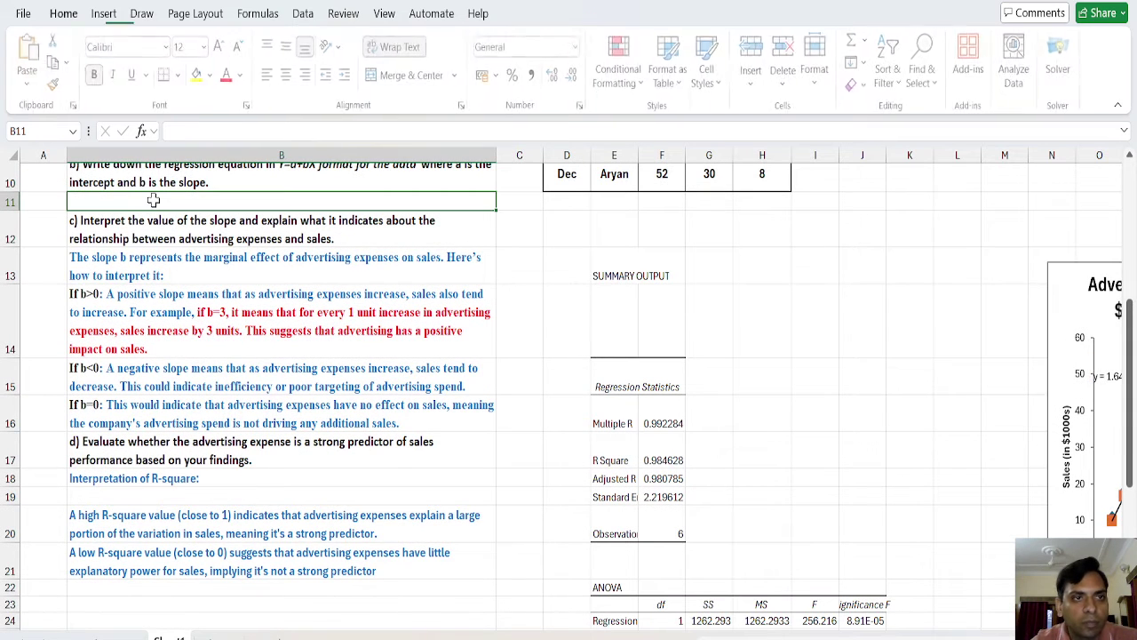
key("ctrl+v")
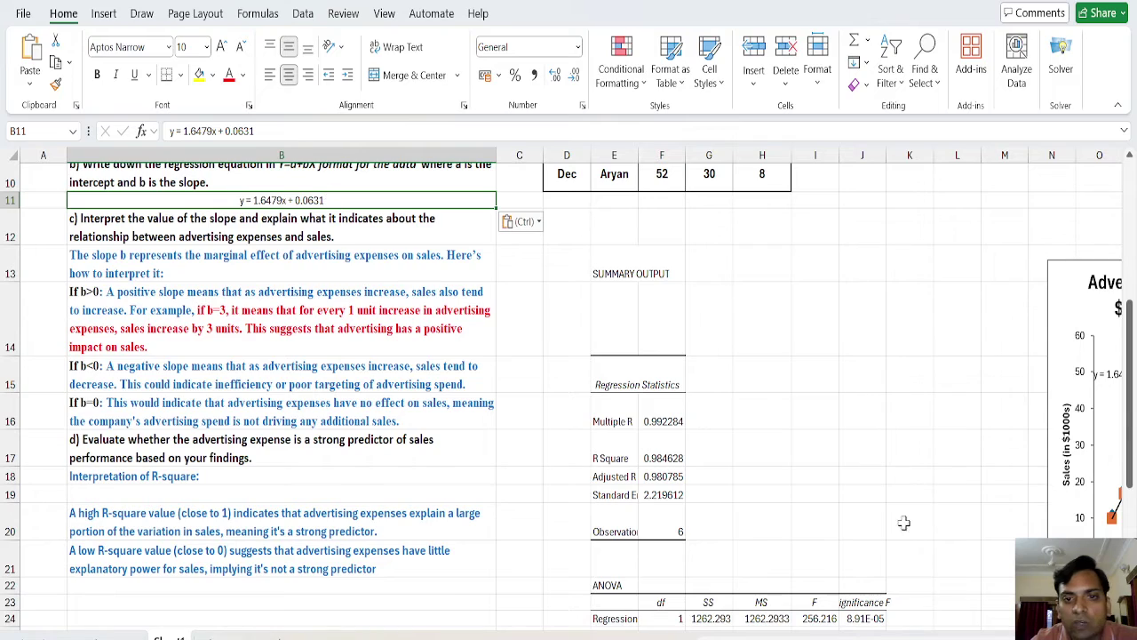
- Circle the regression coefficients in red ink, underline both values, and label the Intercept a and the Advertisement coefficient b
scroll(1130, 391, "down", 2)
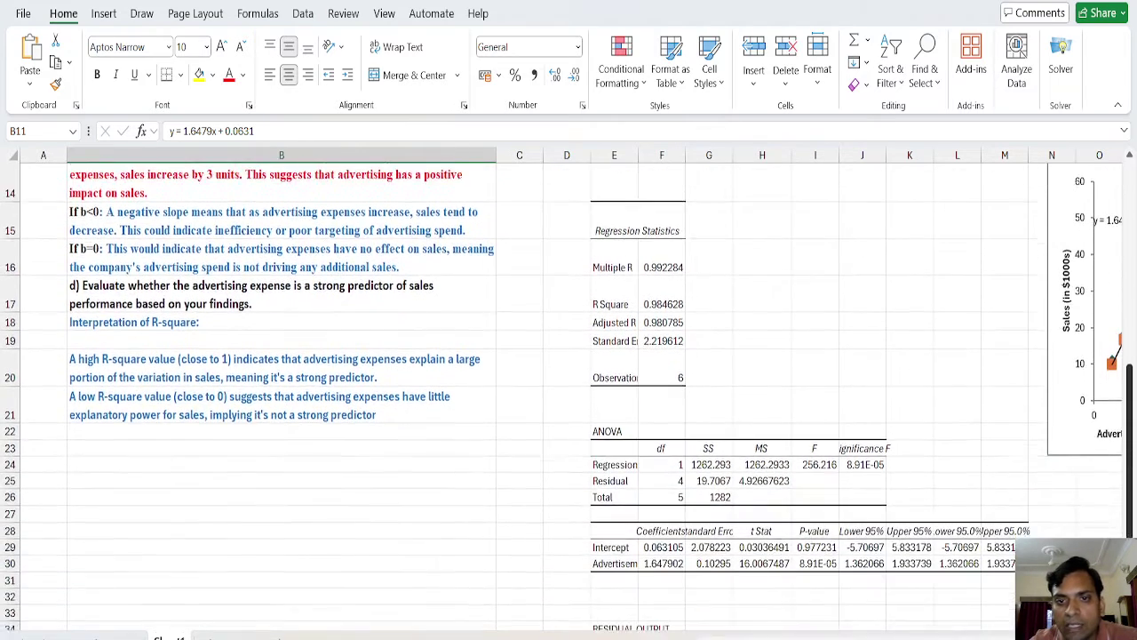
scroll(1128, 391, "down", 1)
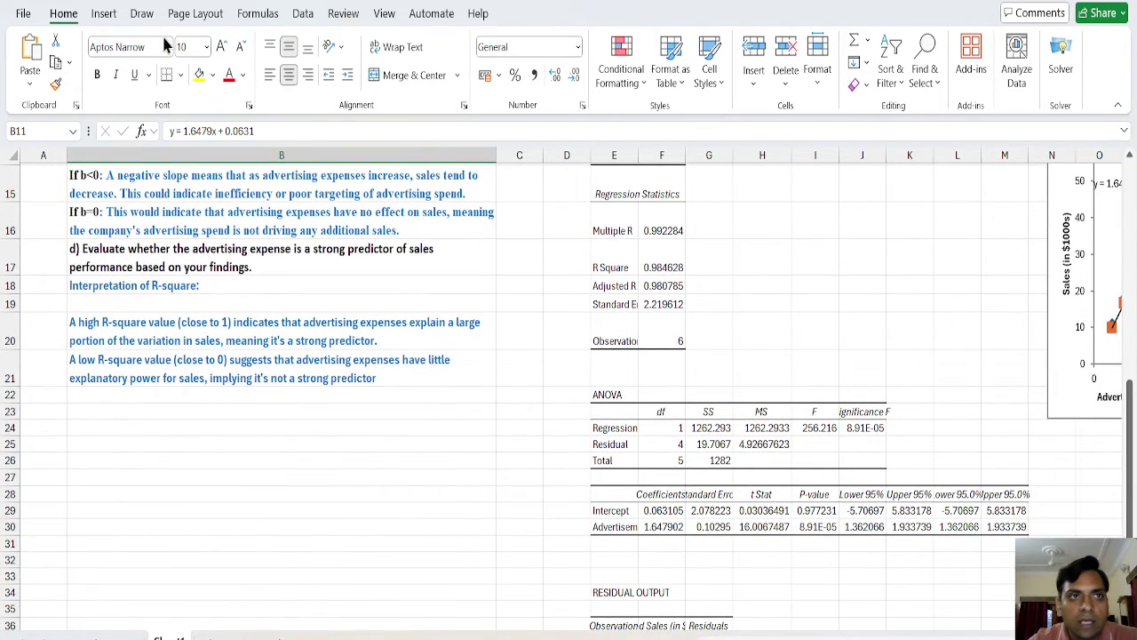
left_click(142, 13)
left_click(174, 54)
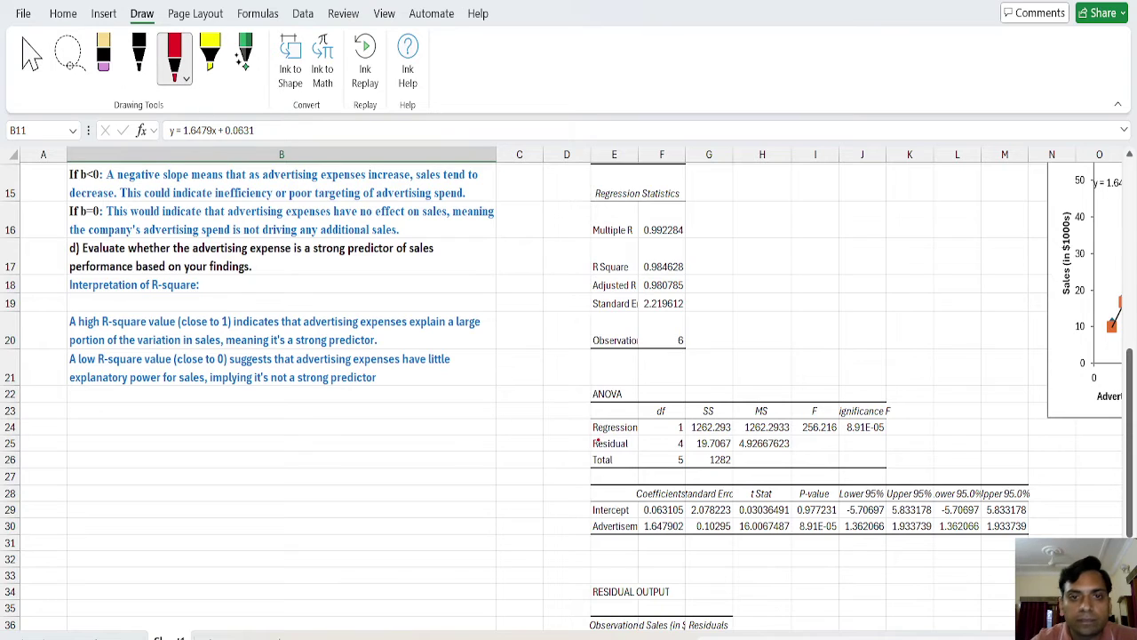
mouse_move(595, 492)
left_mouse_down()
mouse_move(573, 514)
mouse_move(585, 512)
mouse_move(573, 536)
mouse_move(690, 538)
mouse_move(686, 477)
mouse_move(613, 472)
mouse_move(580, 491)
mouse_move(576, 513)
mouse_move(688, 516)
left_mouse_up()
mouse_move(531, 503)
left_mouse_down()
mouse_move(522, 512)
mouse_move(537, 513)
left_mouse_up()
left_click_drag(644, 534, 688, 533)
left_click_drag(523, 531, 529, 538)
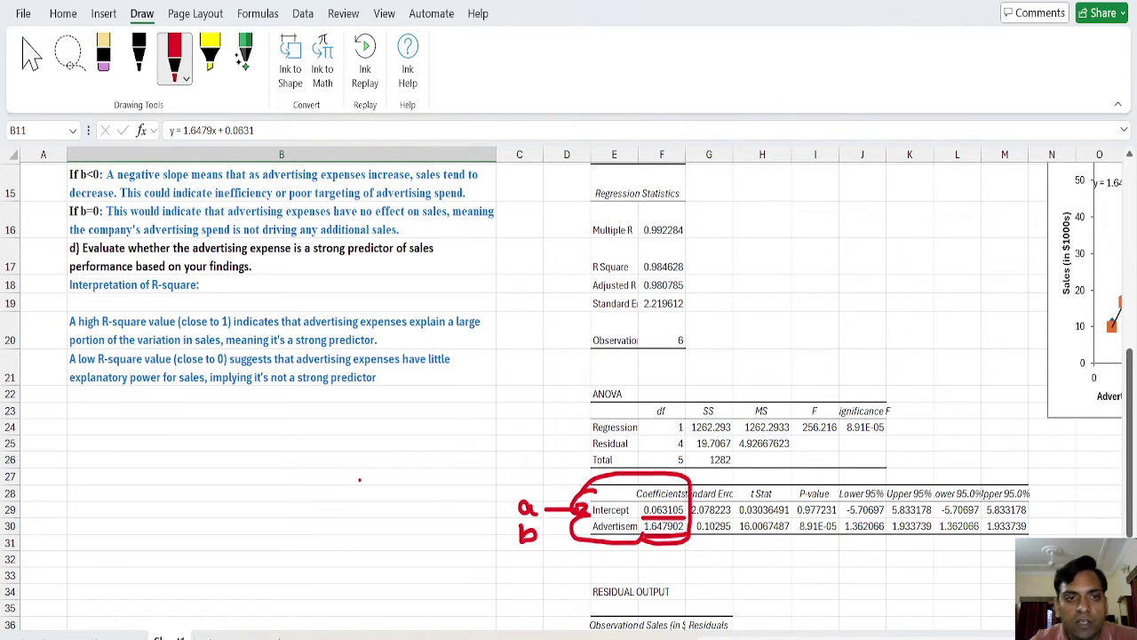
left_click_drag(443, 505, 476, 529)
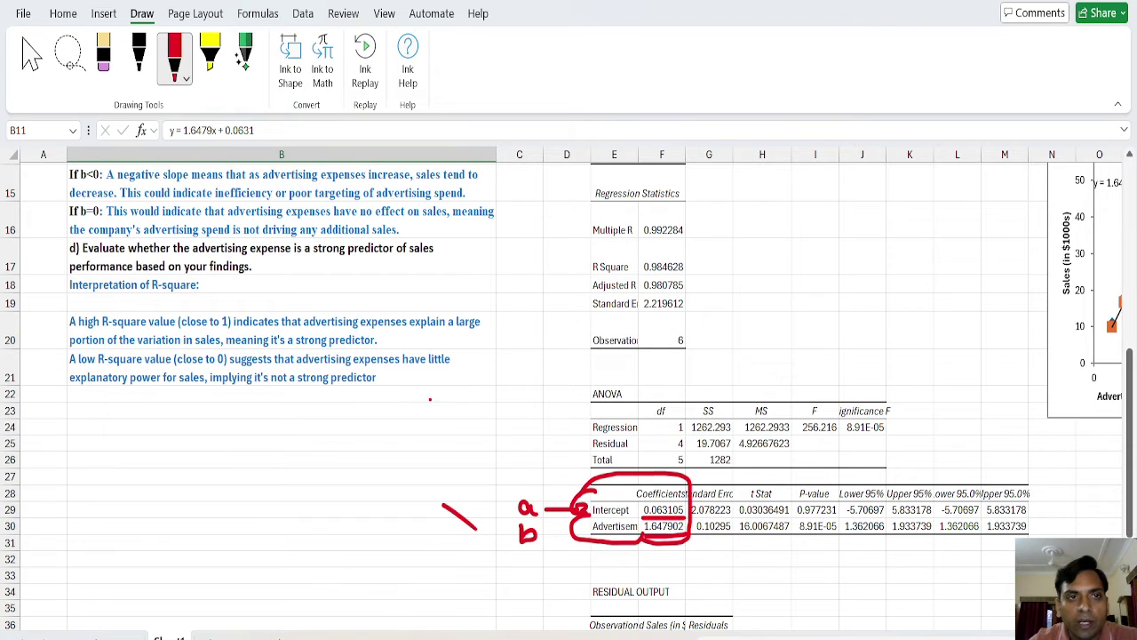
- Handwrite the general equation y = a + bx in red ink below the a and b labels
scroll(568, 391, "up", 3)
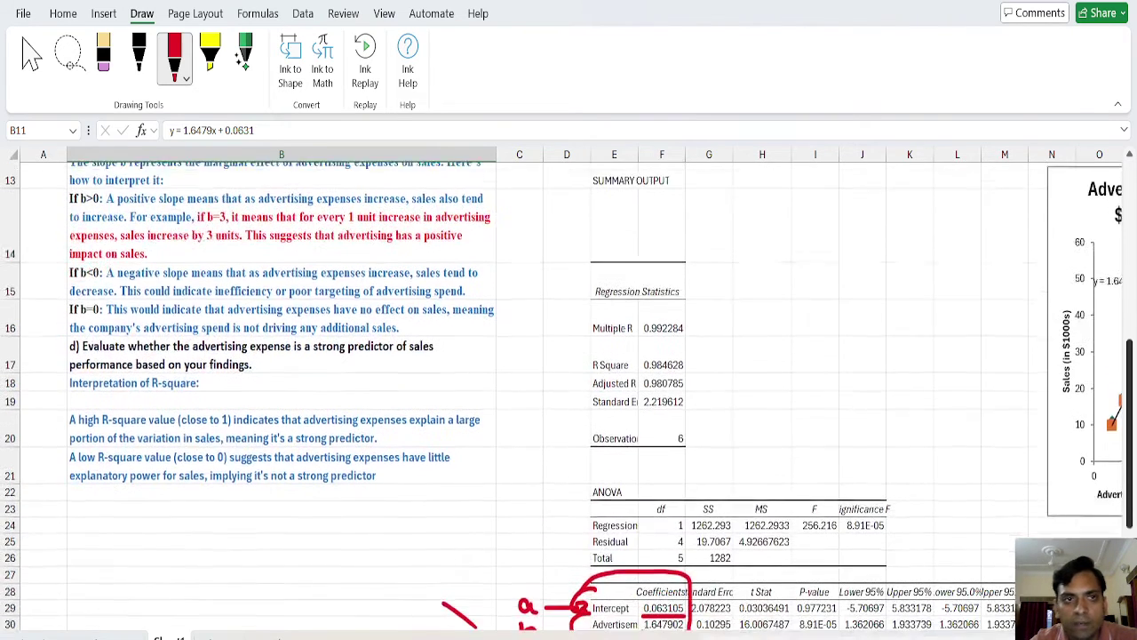
scroll(568, 391, "up", 1)
scroll(569, 391, "down", 5)
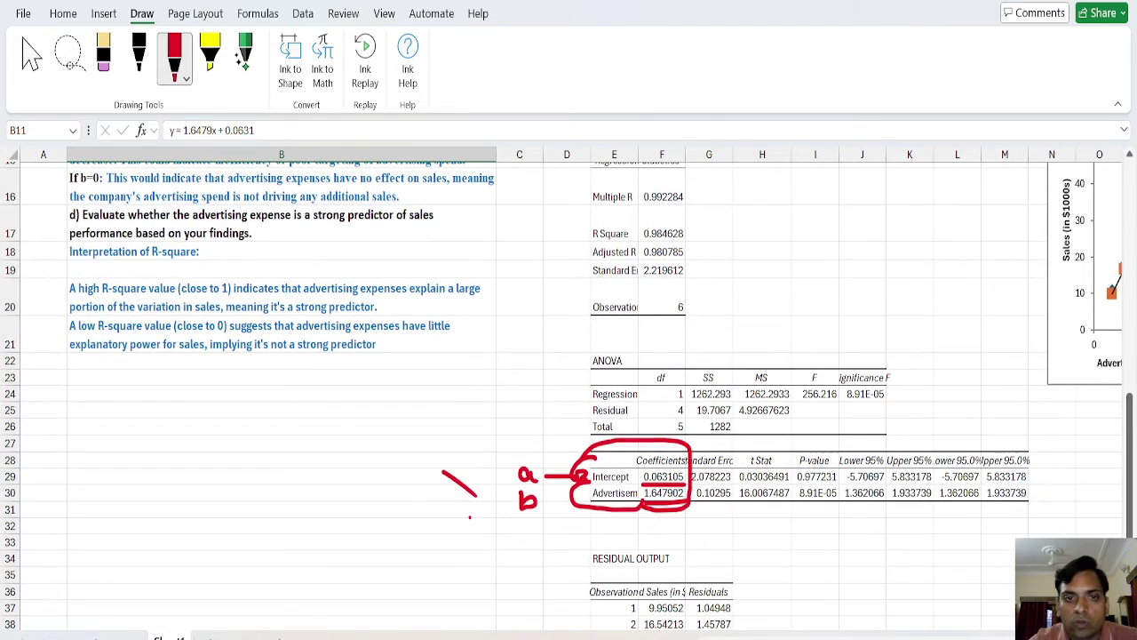
left_click_drag(414, 519, 424, 531)
mouse_move(427, 517)
left_mouse_down()
mouse_move(414, 556)
mouse_move(457, 536)
left_mouse_up()
left_click_drag(445, 545, 517, 541)
left_click(497, 541)
mouse_move(528, 521)
left_mouse_down()
mouse_move(530, 549)
mouse_move(567, 544)
left_mouse_up()
- Handwrite y = 0.063105 + 1.647902x in red ink under the general equation and draw a box around it
mouse_move(441, 583)
left_mouse_down()
mouse_move(457, 592)
mouse_move(472, 575)
mouse_move(498, 590)
mouse_move(511, 576)
mouse_move(513, 591)
mouse_move(549, 593)
mouse_move(562, 578)
mouse_move(573, 592)
left_mouse_up()
left_click(475, 582)
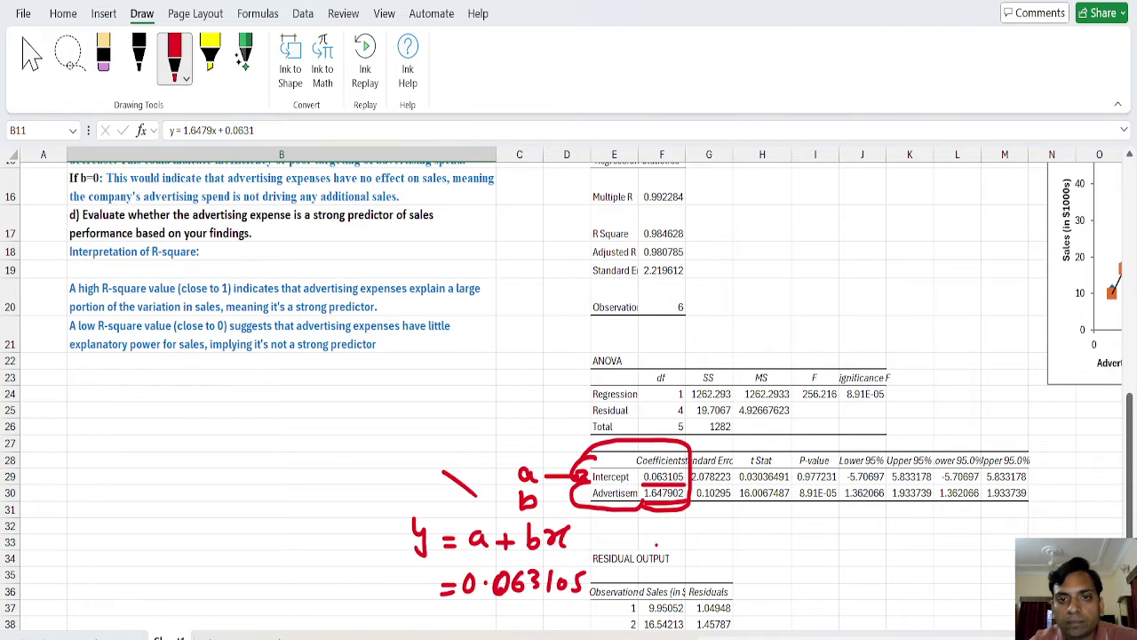
mouse_move(627, 566)
left_mouse_down()
mouse_move(628, 586)
mouse_move(643, 575)
left_mouse_up()
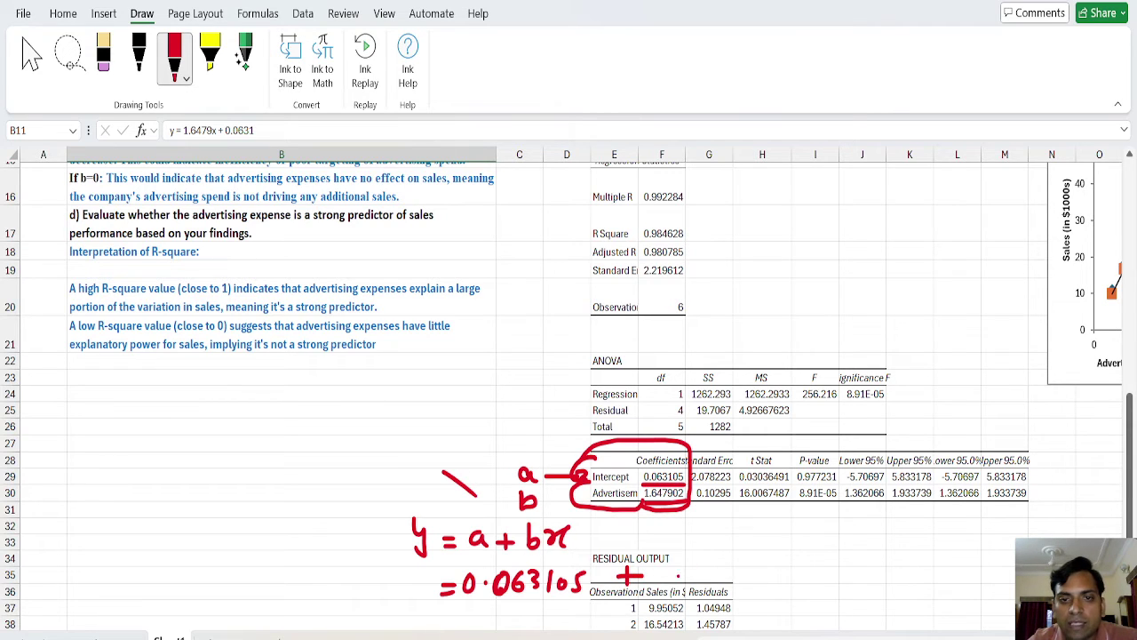
mouse_move(667, 565)
left_mouse_down()
mouse_move(669, 585)
mouse_move(725, 571)
left_mouse_up()
mouse_move(722, 558)
left_mouse_down()
mouse_move(723, 577)
mouse_move(790, 558)
left_mouse_up()
mouse_move(803, 556)
left_mouse_down()
mouse_move(812, 570)
mouse_move(863, 570)
left_mouse_up()
left_click_drag(414, 565, 432, 579)
left_click_drag(433, 569, 420, 606)
mouse_move(402, 560)
left_mouse_down()
mouse_move(401, 590)
mouse_move(652, 612)
mouse_move(901, 593)
mouse_move(867, 542)
mouse_move(627, 538)
mouse_move(400, 566)
left_mouse_up()
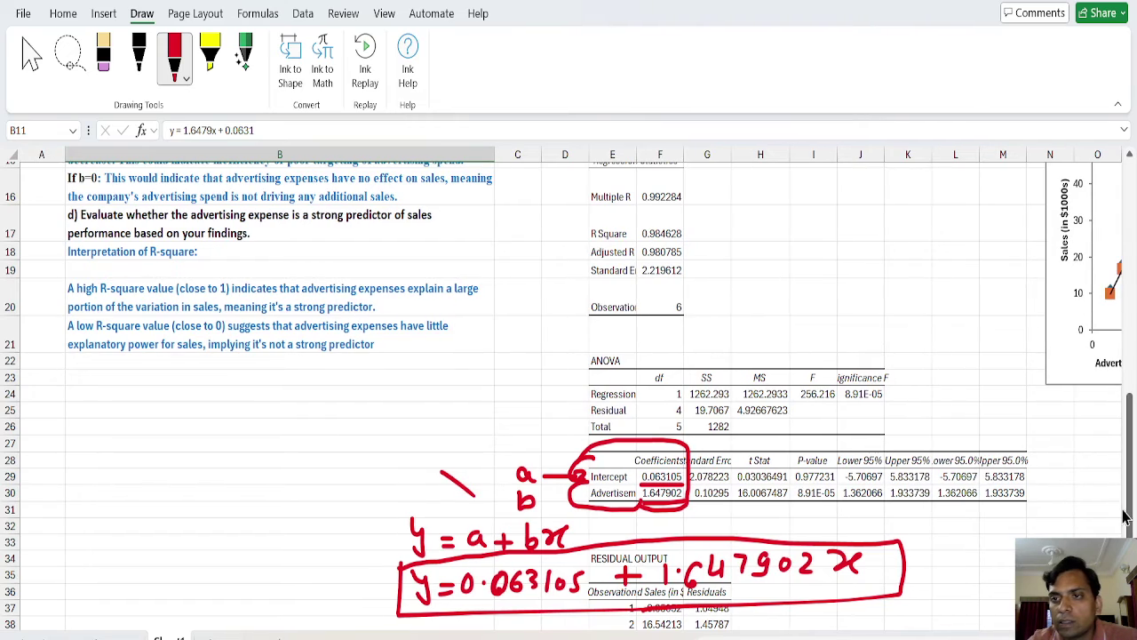
- Compare the handwritten equation with the one on the chart and box the equation in cell B11 in red ink
scroll(569, 391, "up", 2)
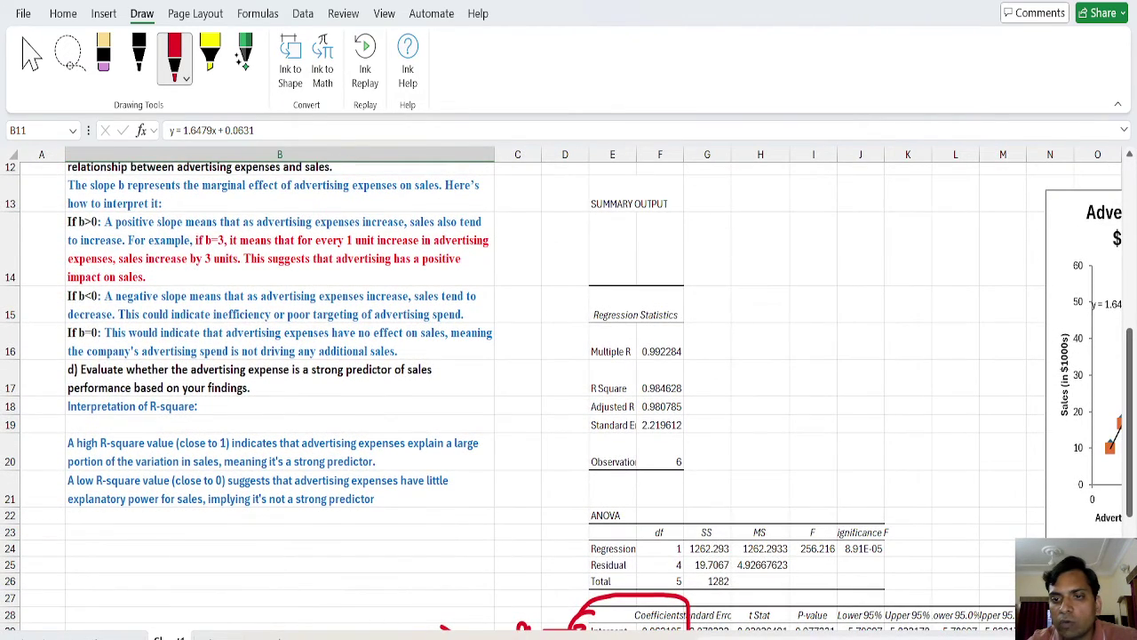
scroll(568, 391, "right", 3)
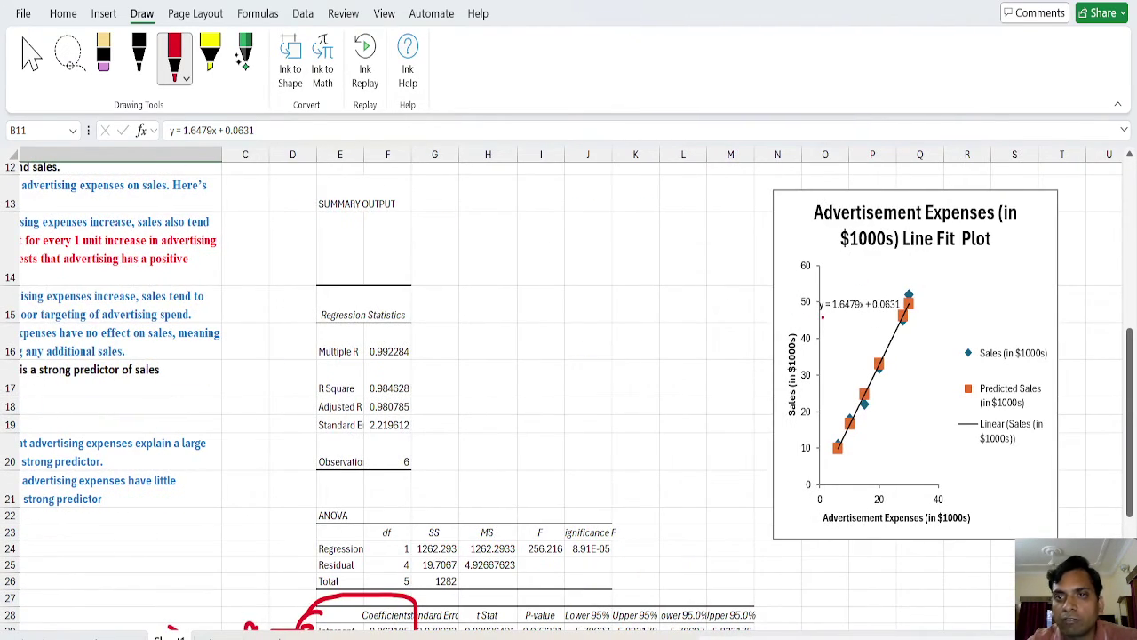
scroll(569, 391, "left", 3)
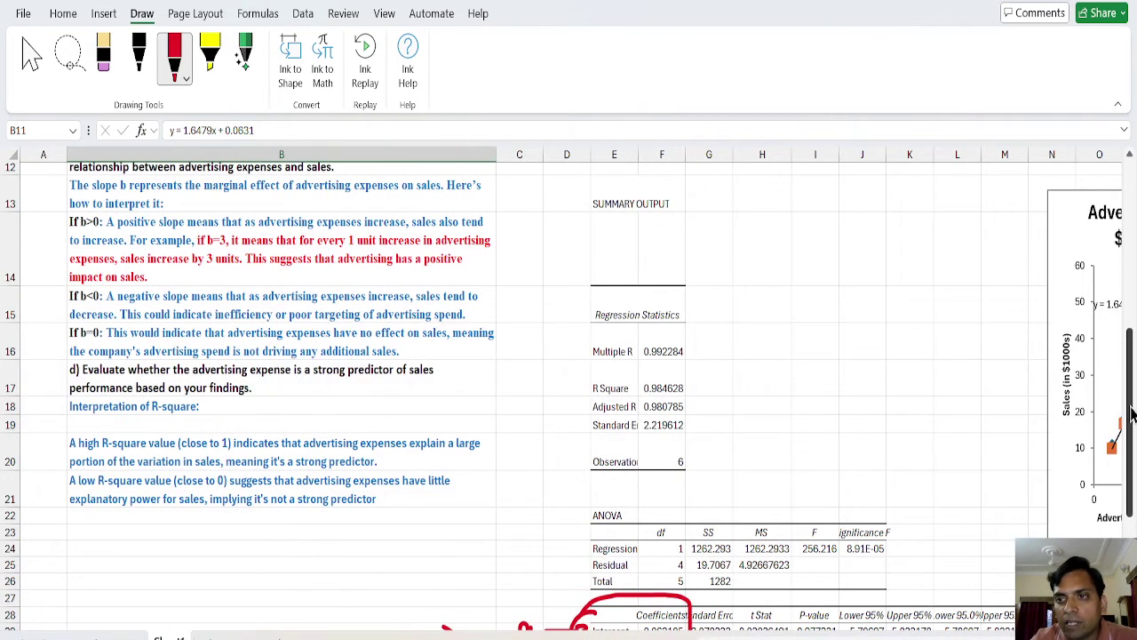
scroll(1125, 378, "up", 3)
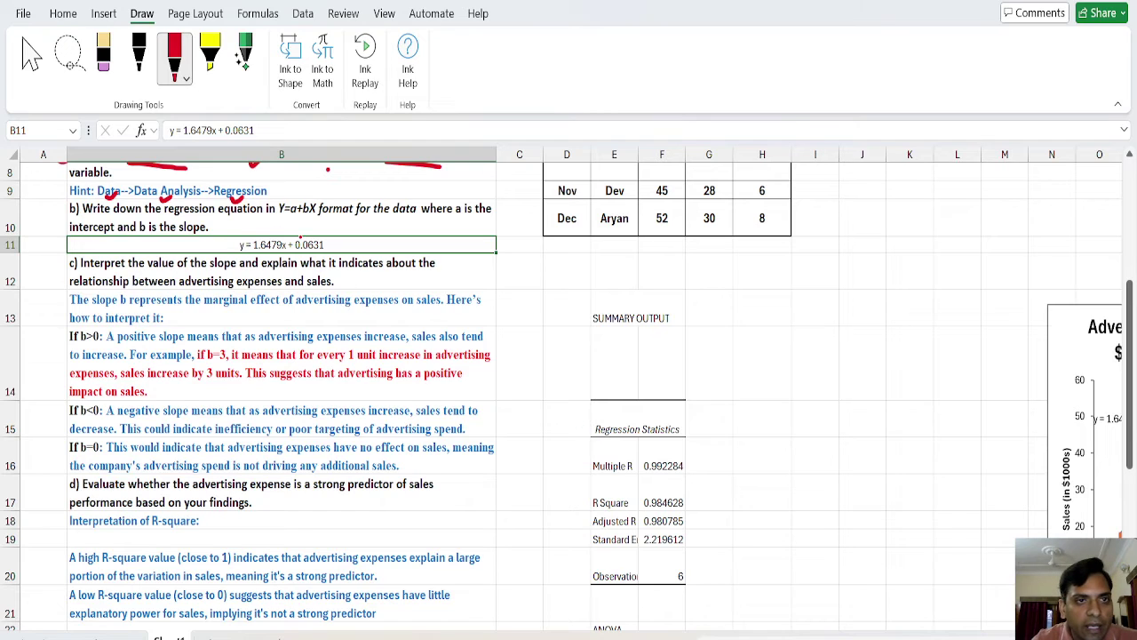
mouse_move(228, 231)
left_mouse_down()
mouse_move(228, 256)
mouse_move(332, 262)
mouse_move(348, 231)
mouse_move(229, 233)
left_mouse_up()
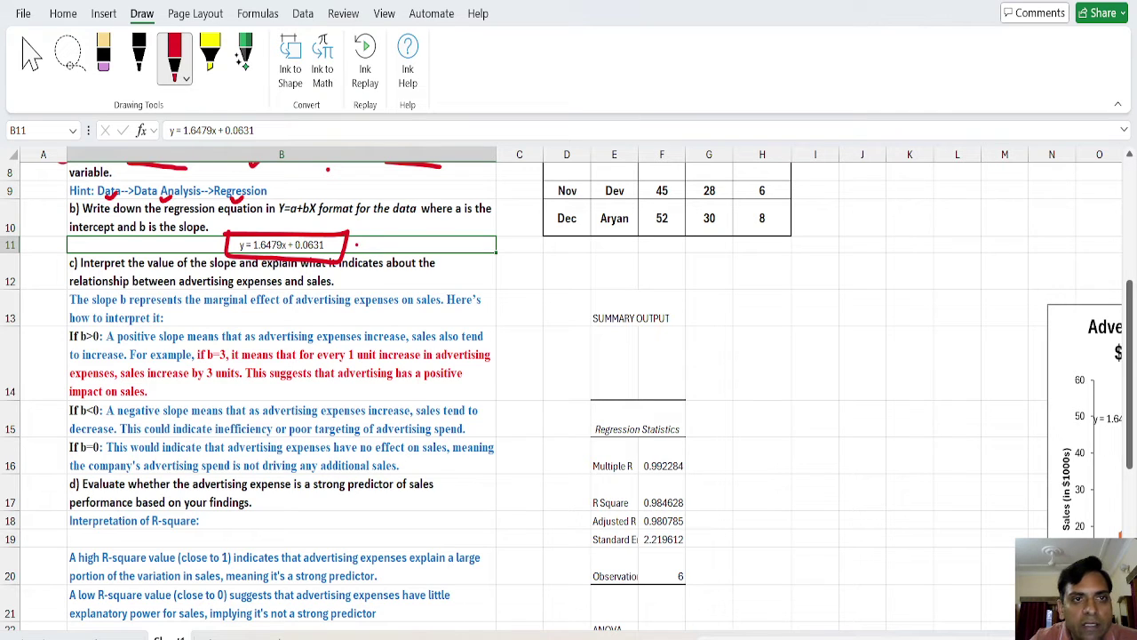
- Handwrite y = 0.0631 + 1.6479x in red ink beside the boxed B11 equation and draw an arrow linking the two
left_click_drag(362, 238, 367, 249)
mouse_move(373, 238)
left_mouse_down()
mouse_move(364, 257)
mouse_move(391, 248)
left_mouse_up()
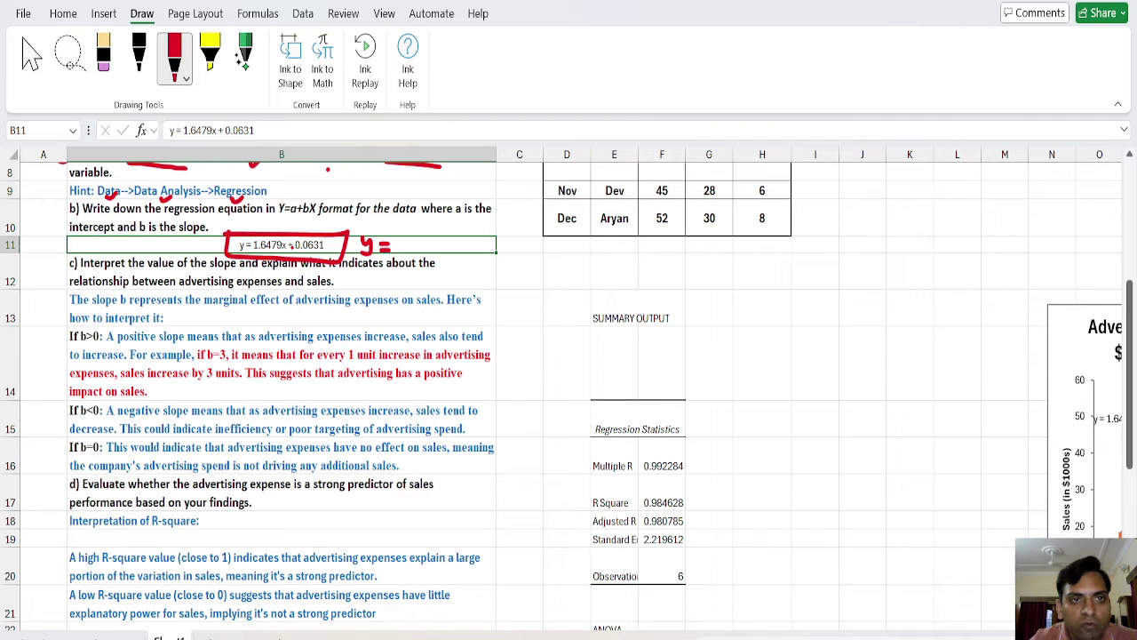
mouse_move(401, 242)
left_mouse_down()
mouse_move(430, 251)
mouse_move(437, 236)
mouse_move(449, 247)
left_mouse_up()
mouse_move(458, 236)
left_mouse_down()
mouse_move(469, 234)
mouse_move(463, 253)
mouse_move(612, 247)
mouse_move(604, 255)
left_mouse_up()
left_click(483, 254)
left_click(518, 252)
left_click(608, 242)
left_click_drag(622, 242, 624, 256)
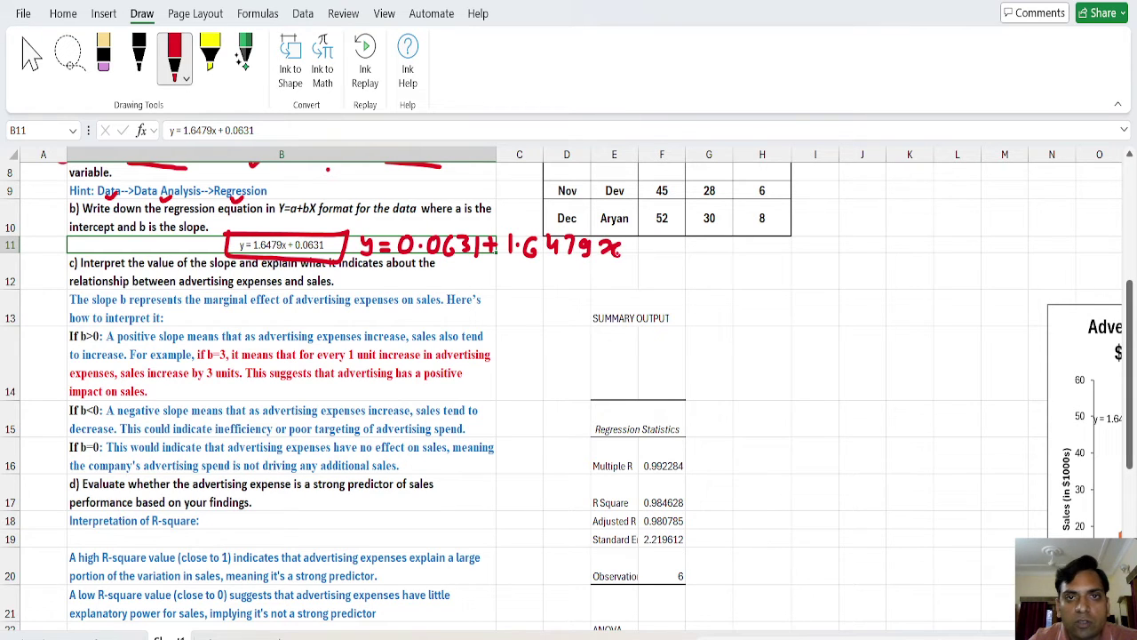
mouse_move(331, 252)
left_mouse_down()
mouse_move(354, 246)
mouse_move(355, 259)
left_mouse_up()
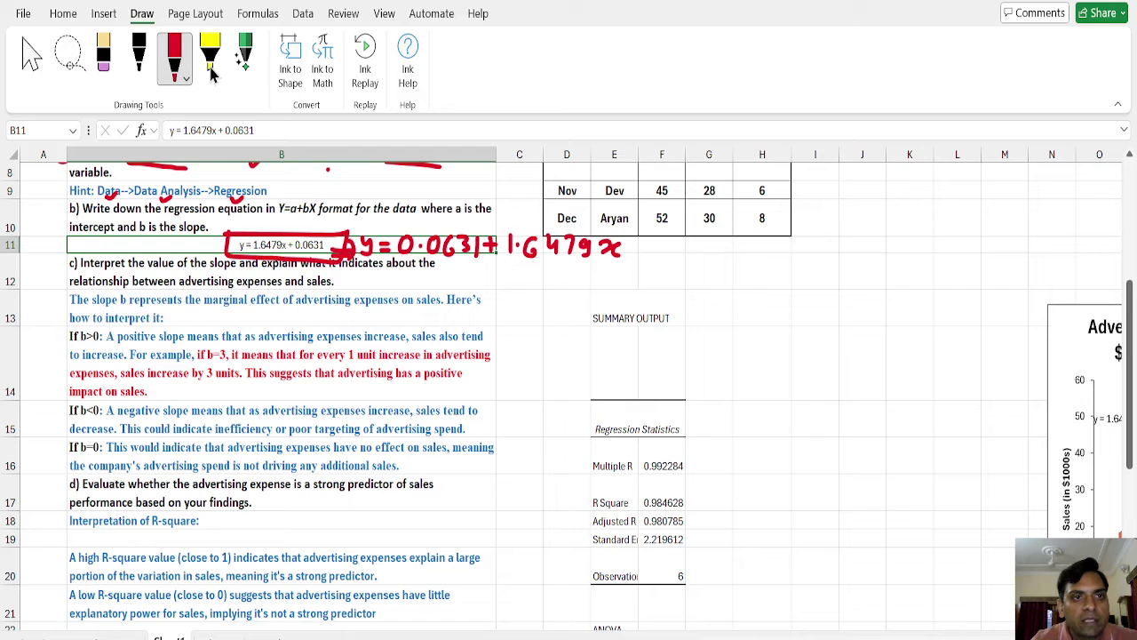
- Highlight the beginning of the slope explanation in row 13 in yellow, undoing the extra strokes over the text below it
left_click(213, 73)
mouse_move(67, 301)
left_mouse_down()
mouse_move(127, 303)
mouse_move(71, 317)
mouse_move(174, 300)
mouse_move(168, 317)
mouse_move(78, 366)
mouse_move(76, 489)
mouse_move(67, 471)
mouse_move(168, 502)
left_mouse_up()
mouse_move(163, 503)
left_mouse_down()
mouse_move(449, 531)
mouse_move(506, 357)
mouse_move(400, 300)
mouse_move(345, 336)
mouse_move(106, 364)
mouse_move(195, 324)
mouse_move(302, 320)
mouse_move(456, 336)
mouse_move(444, 480)
mouse_move(178, 482)
mouse_move(498, 520)
mouse_move(211, 502)
mouse_move(160, 456)
mouse_move(105, 465)
mouse_move(147, 466)
left_mouse_up()
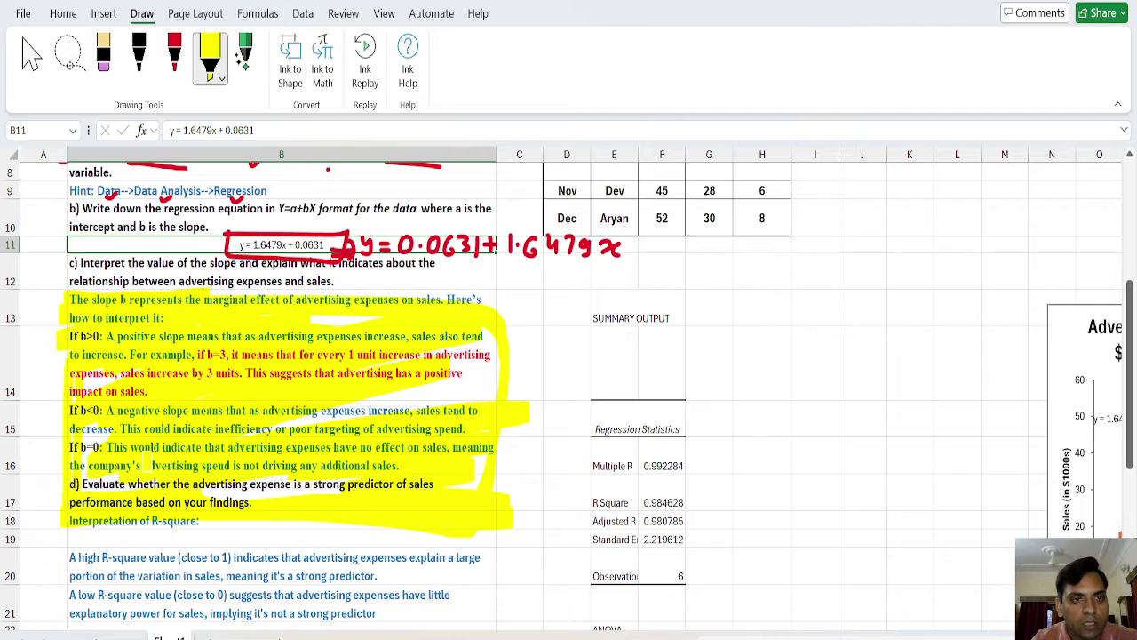
key("ctrl+z")
key("ctrl+z")
key("ctrl+z")
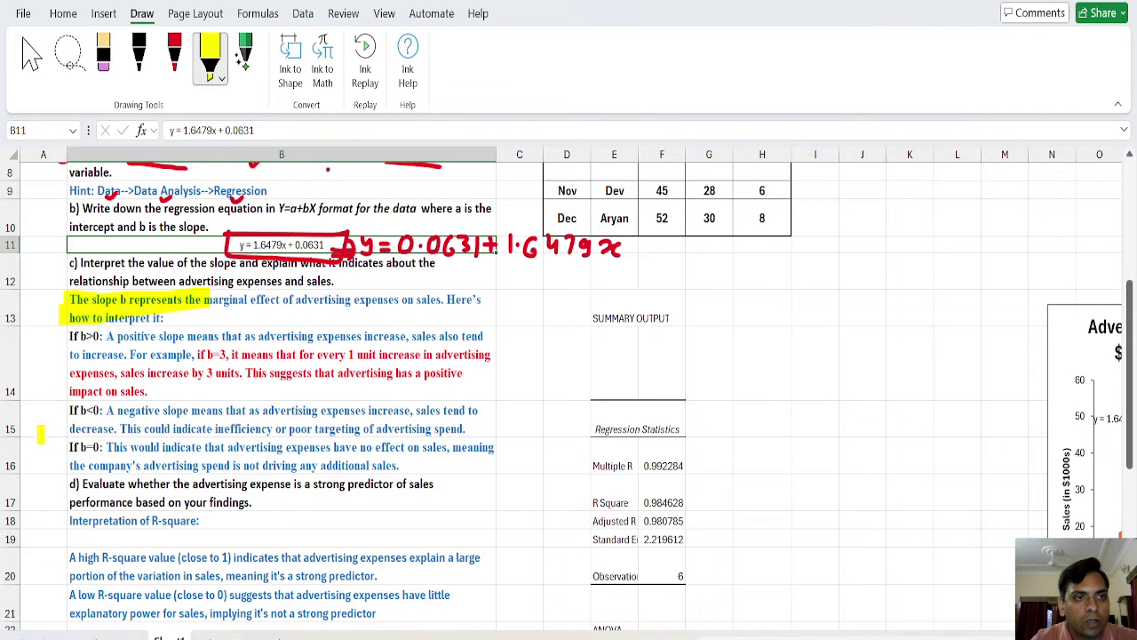
- Highlight the three slope conditions "If b>0", "If b<0" and "If b=0" in yellow
mouse_move(49, 338)
left_mouse_down()
mouse_move(75, 339)
mouse_move(67, 352)
mouse_move(103, 338)
left_mouse_up()
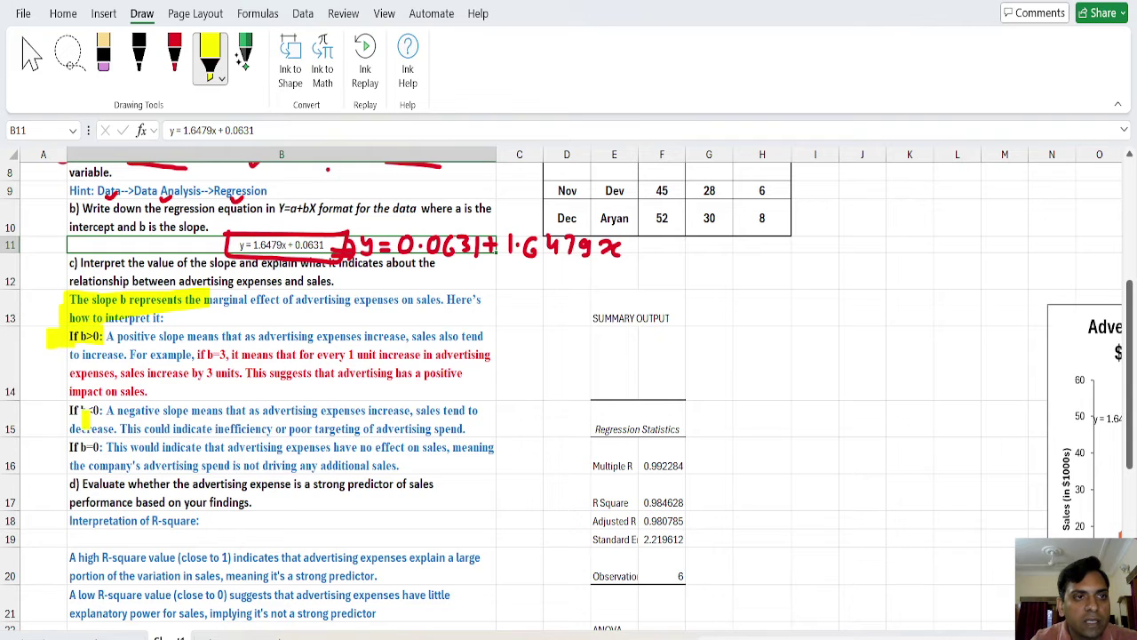
left_click_drag(52, 411, 103, 412)
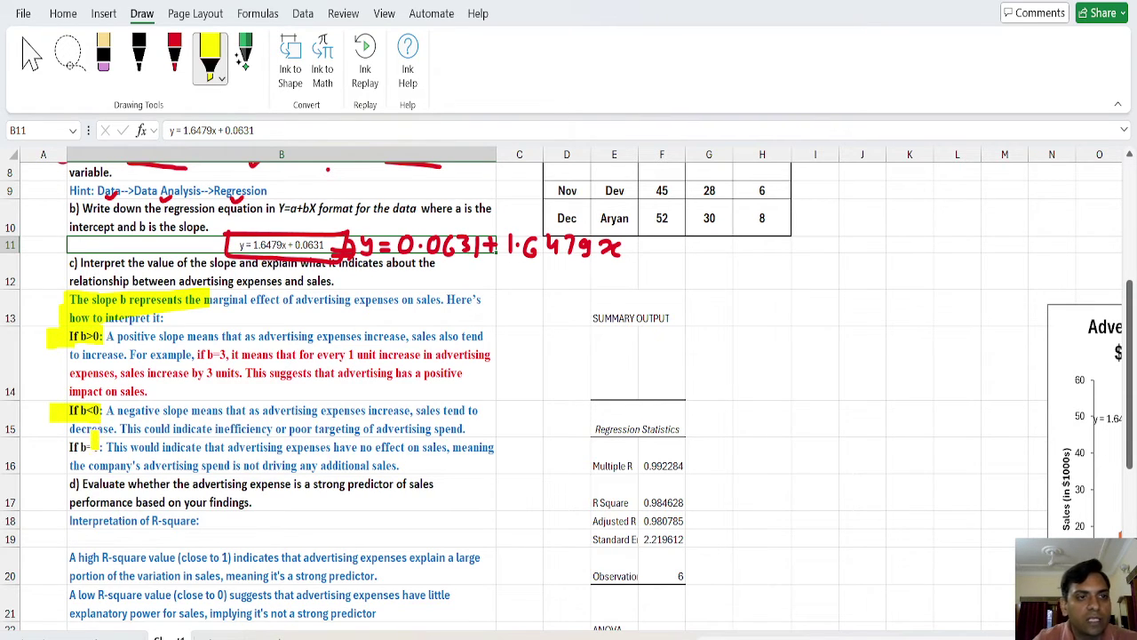
mouse_move(75, 451)
left_mouse_down()
mouse_move(54, 450)
mouse_move(105, 449)
left_mouse_up()
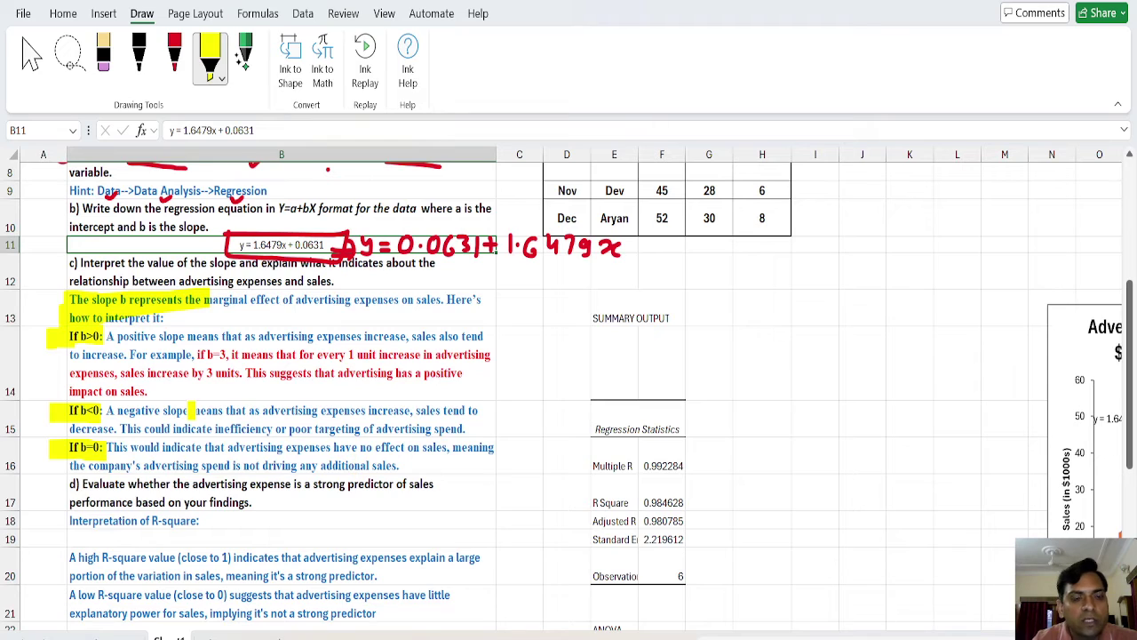
- Highlight the slope term + 1.6479x of the handwritten equation beside B11 in yellow
left_click_drag(89, 450, 110, 451)
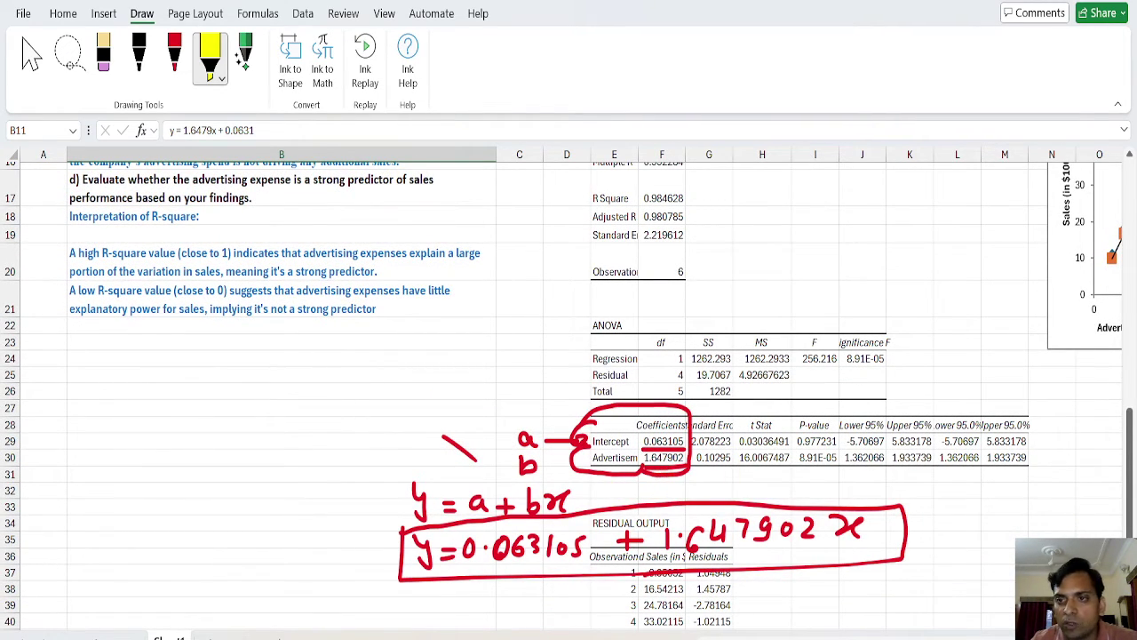
scroll(569, 396, "up", 3)
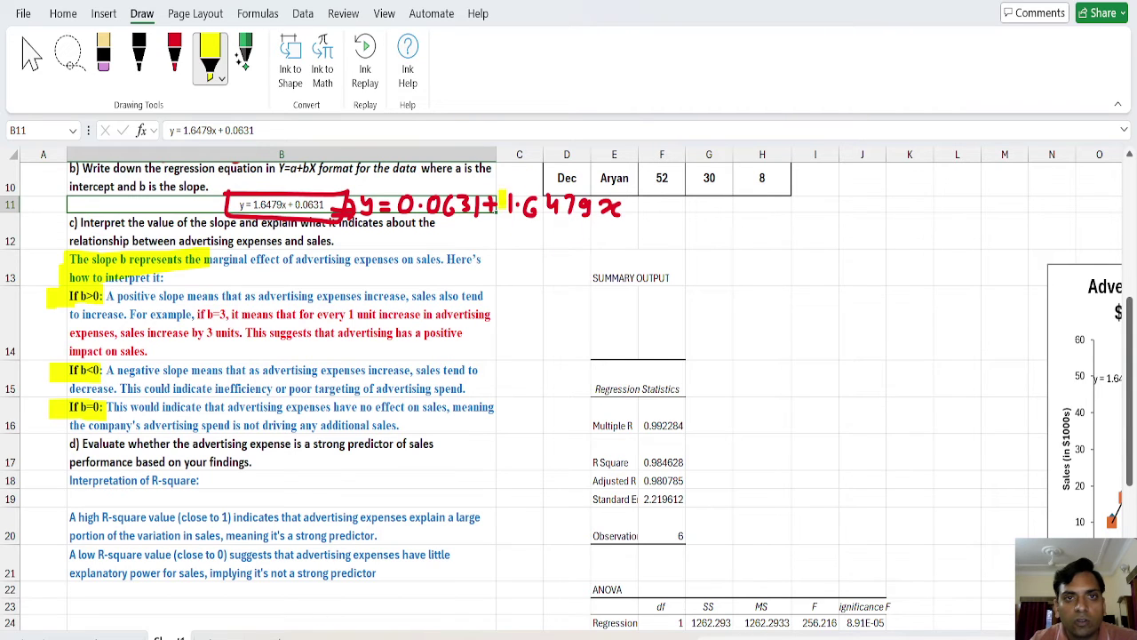
left_click_drag(503, 203, 625, 207)
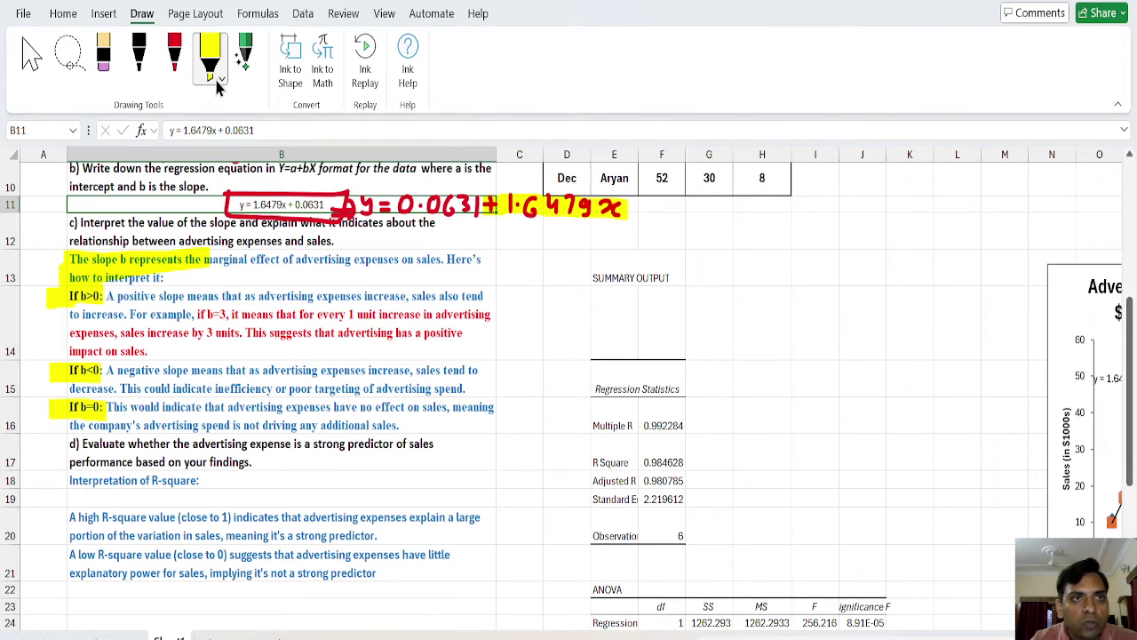
- Handwrite b = 1.6479 > 0 in red ink below the equation and bracket the "If b>0" explanation in row 14
left_click(174, 55)
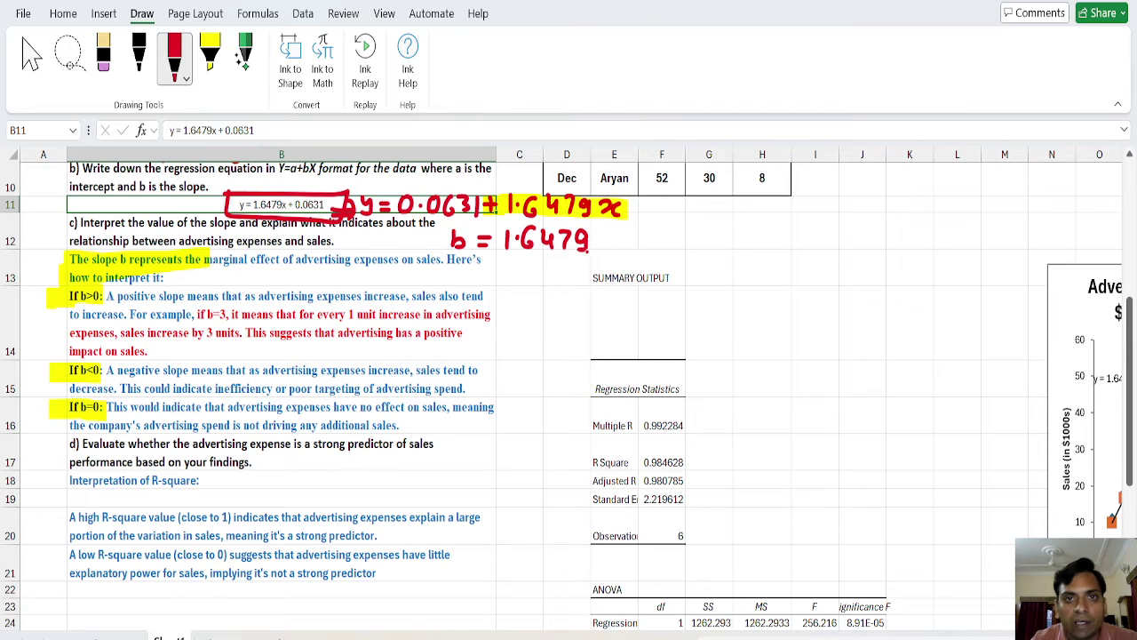
left_click_drag(601, 232, 633, 238)
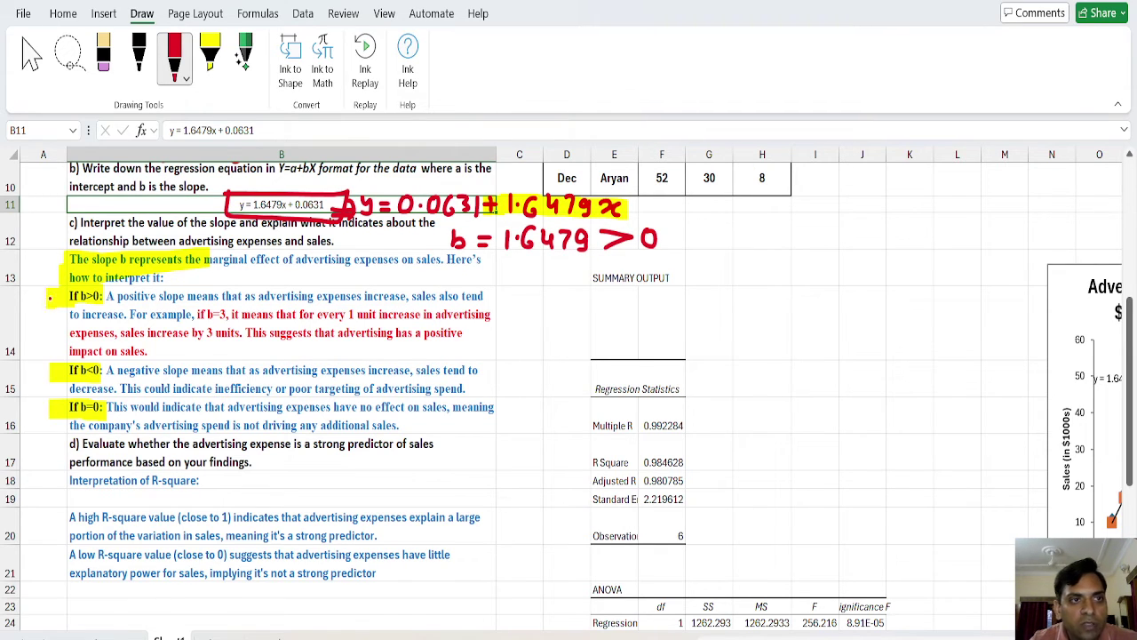
left_click_drag(48, 295, 42, 358)
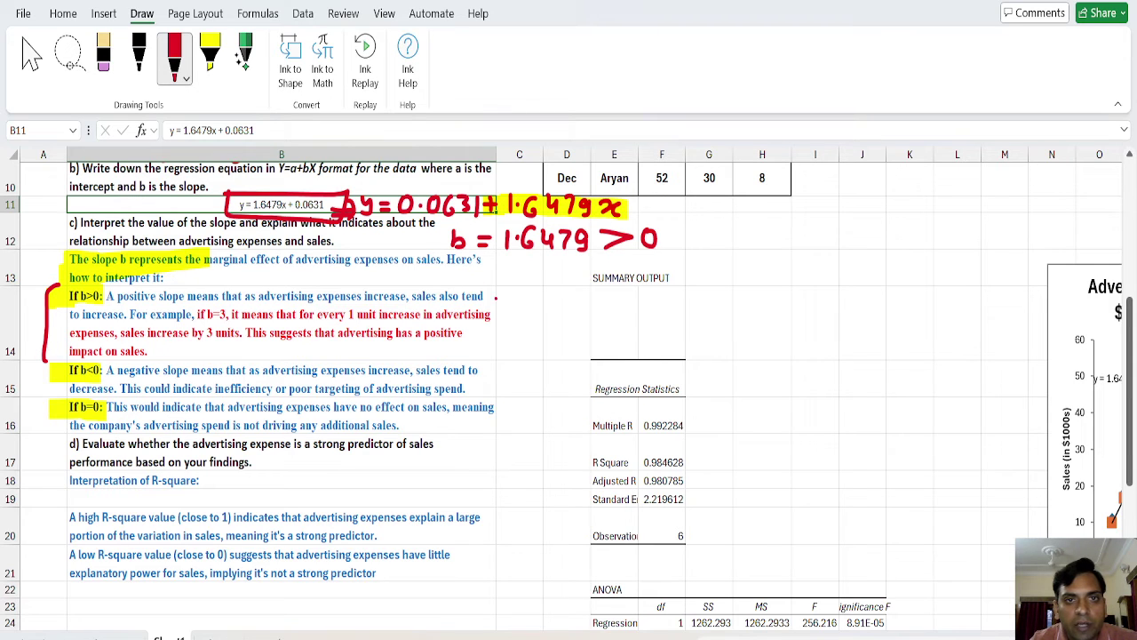
left_click_drag(490, 282, 484, 365)
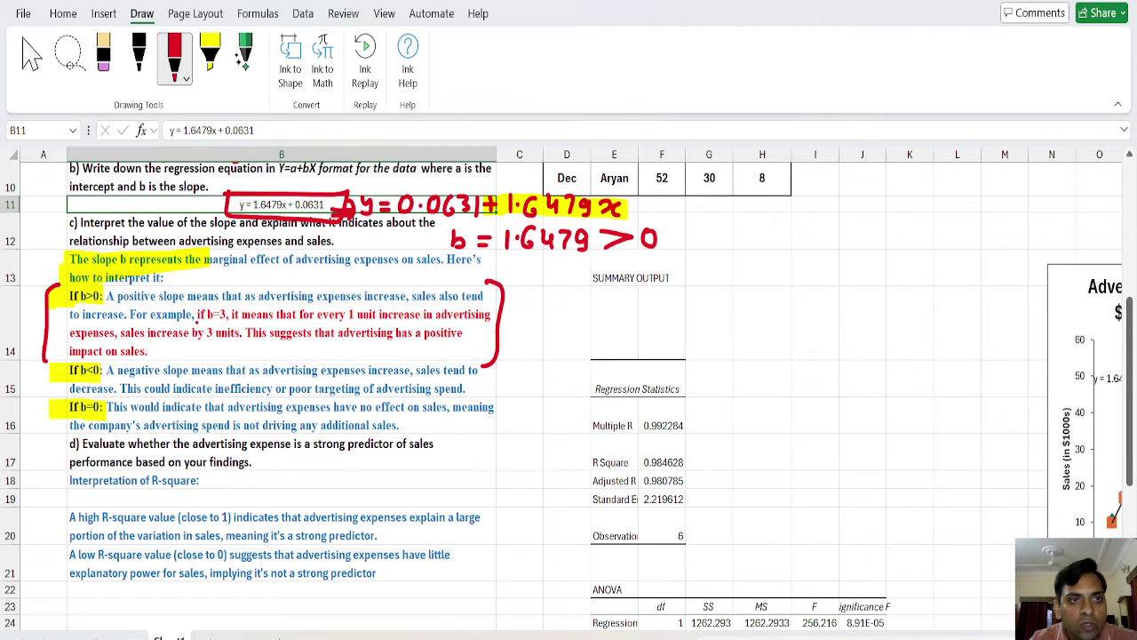
- Try copying the red "if b=3" example text from B14 into cell G12, and undo the paste
left_click(32, 58)
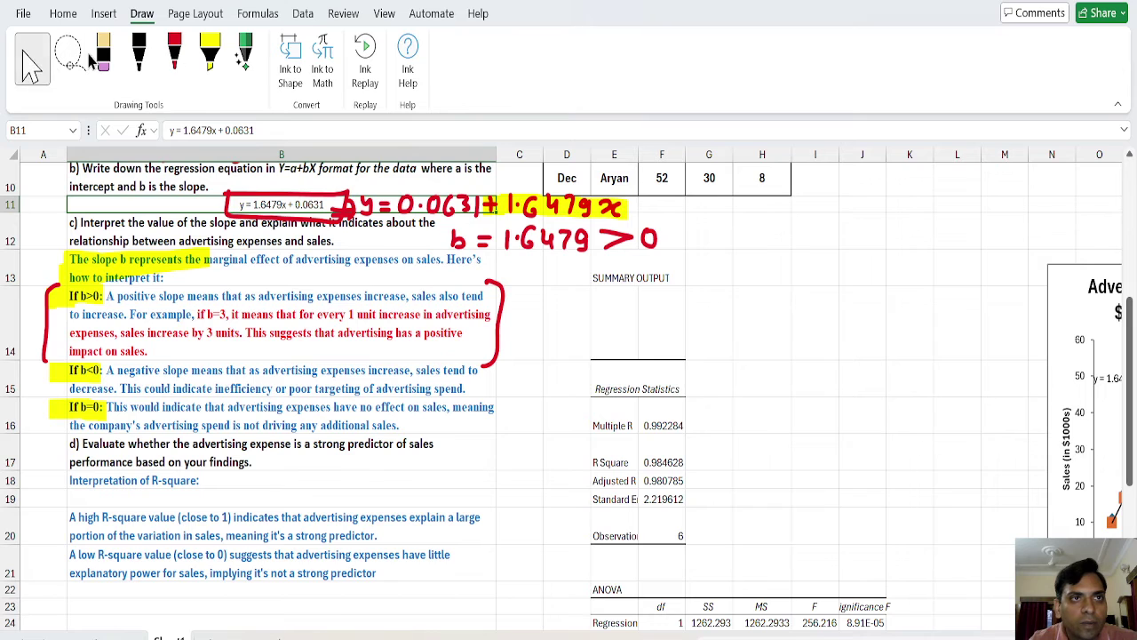
left_click(195, 322)
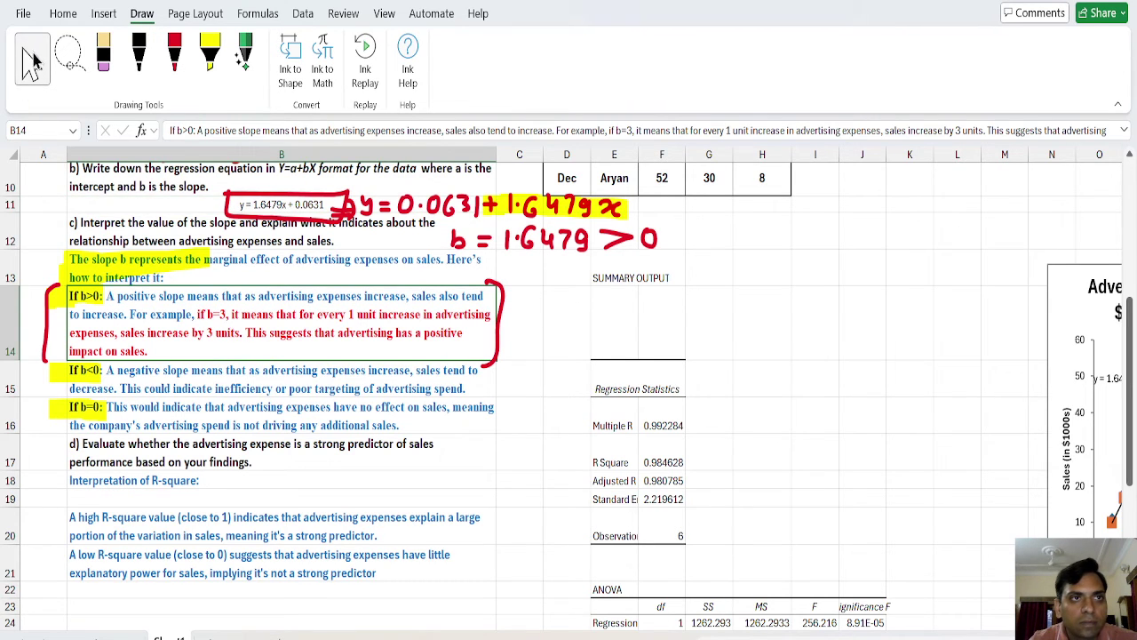
double_click(225, 302)
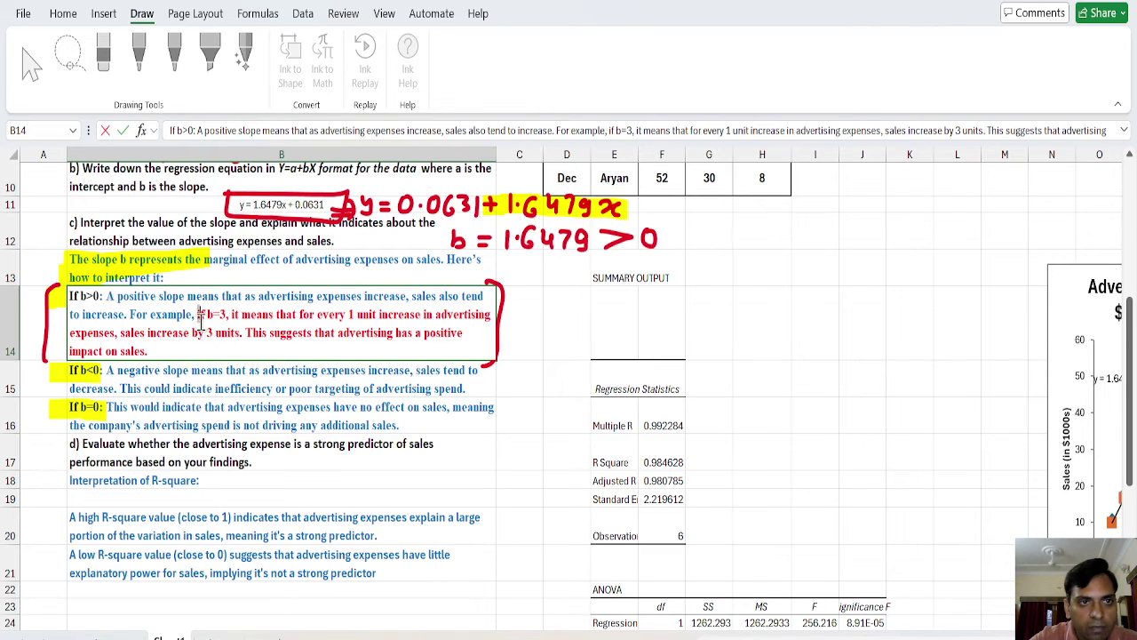
left_click_drag(198, 315, 212, 351)
key("ctrl+c")
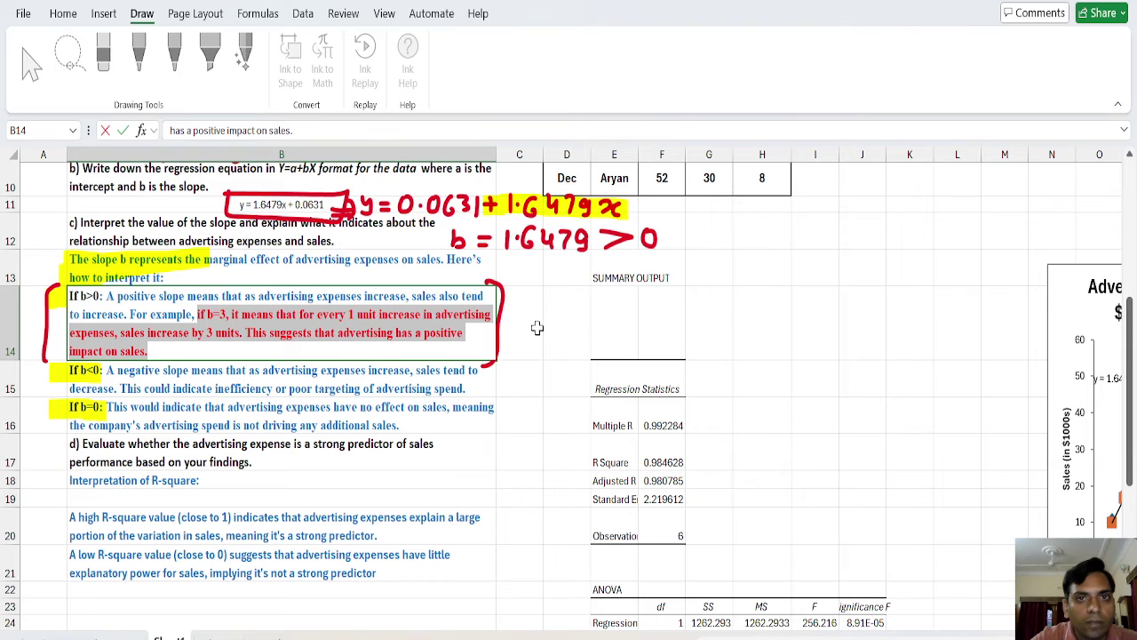
left_click(698, 235)
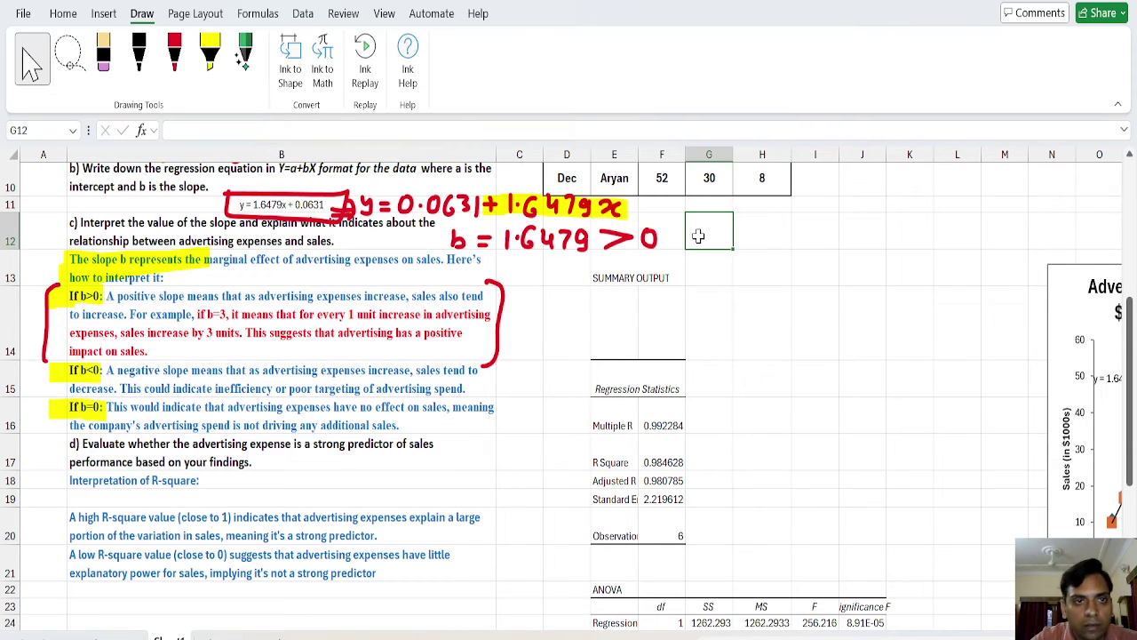
key("ctrl+v")
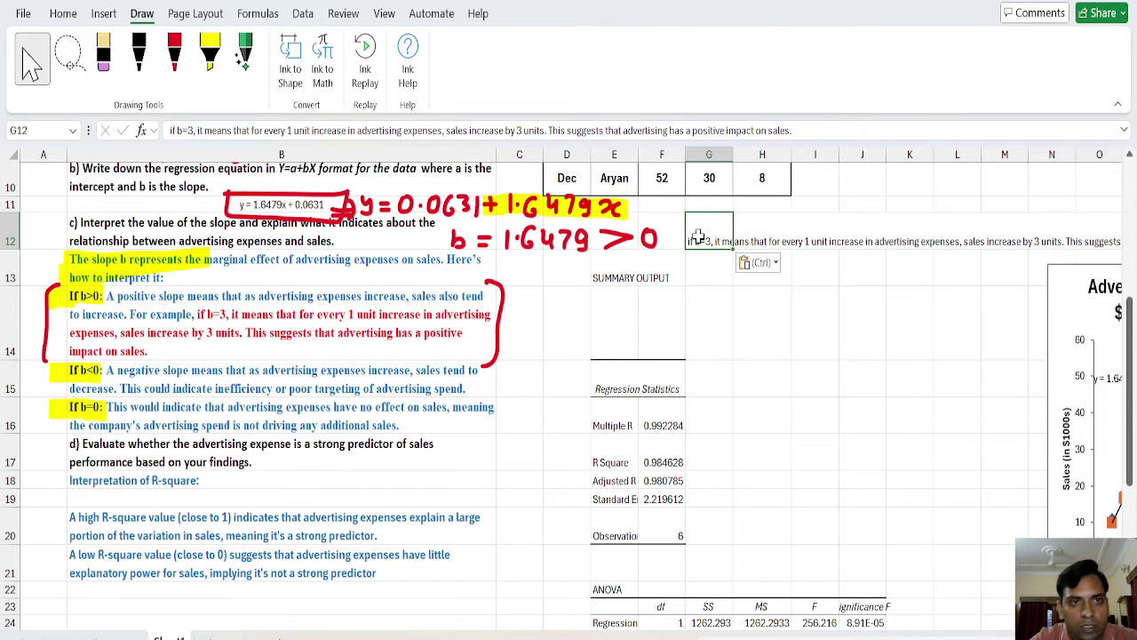
key("ctrl+z")
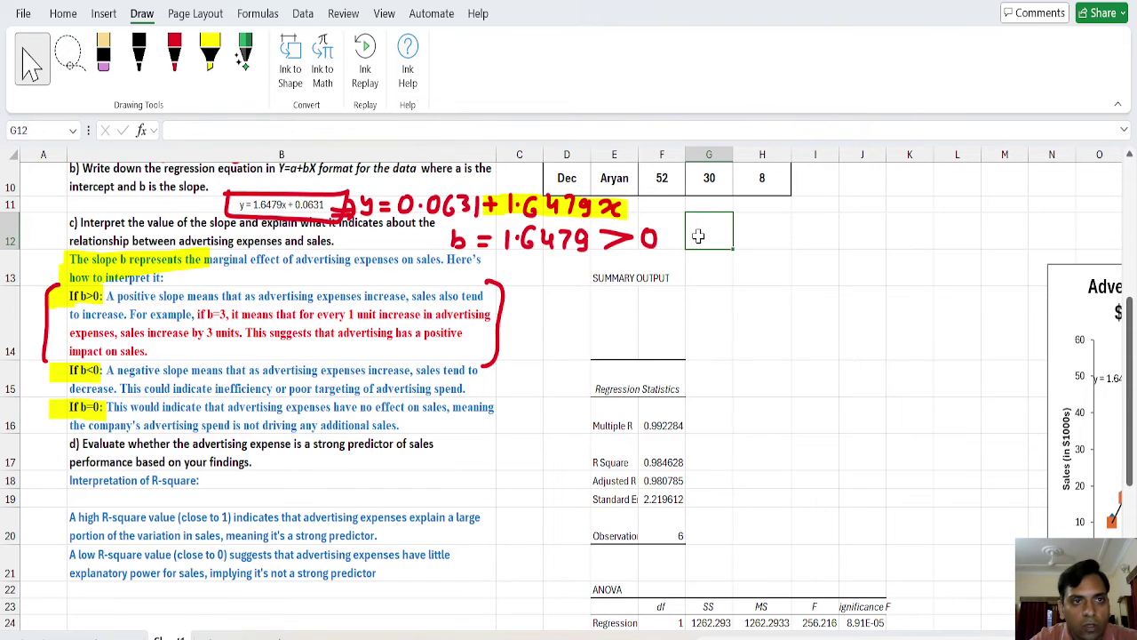
- Edit the example in B14 so that the slope reads b=1.6479
double_click(234, 317)
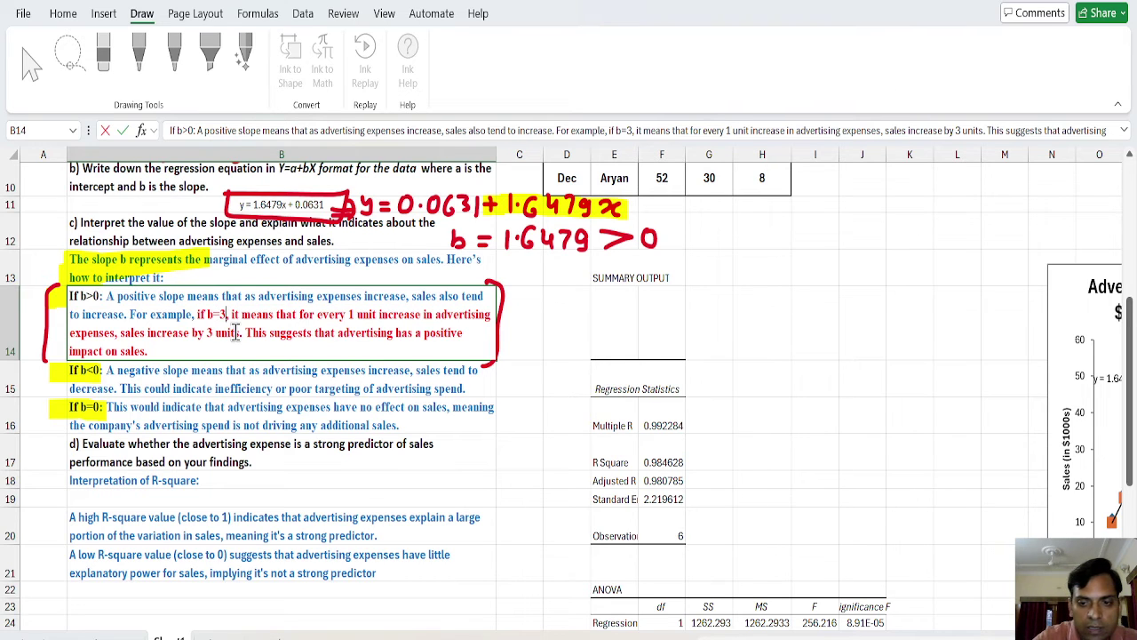
key("BackSpace")
type("1")
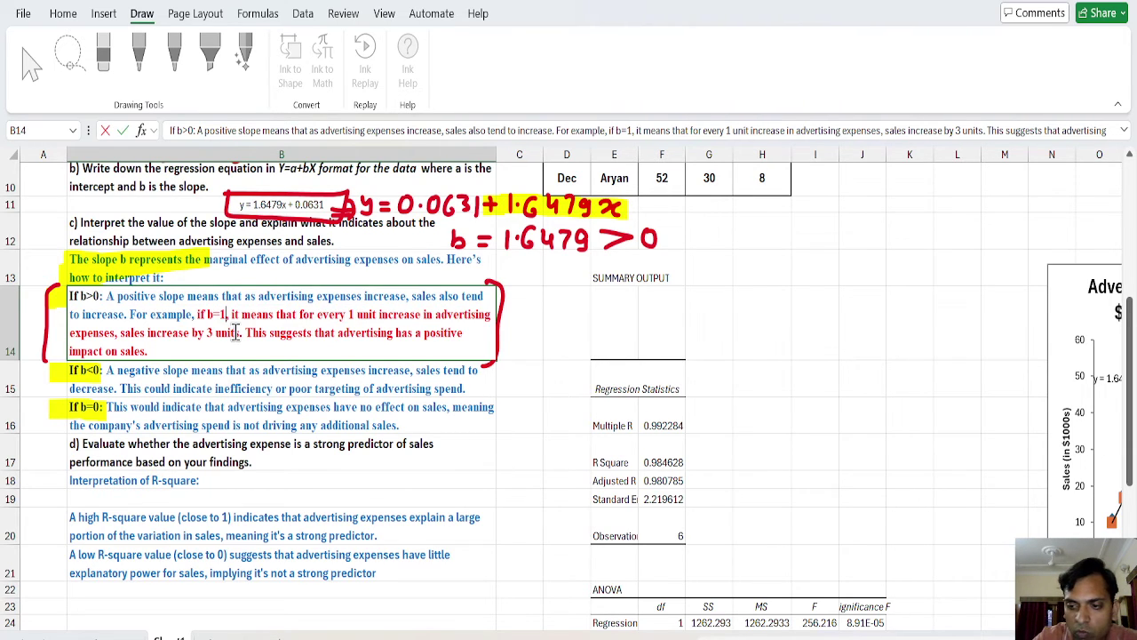
type("4")
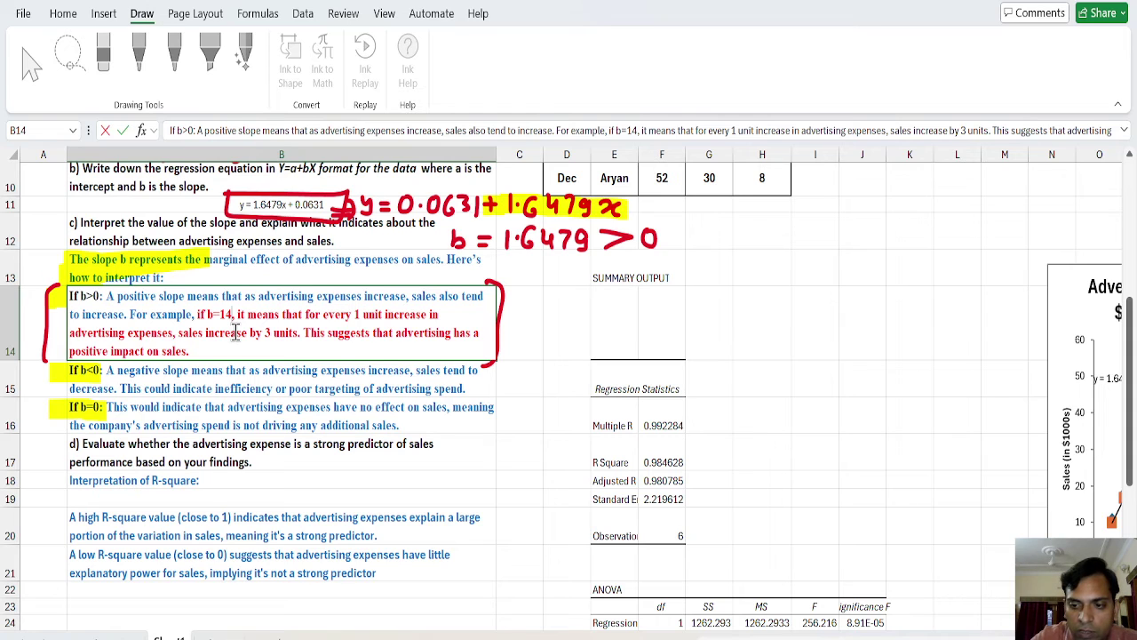
type("4")
key("BackSpace")
key("BackSpace")
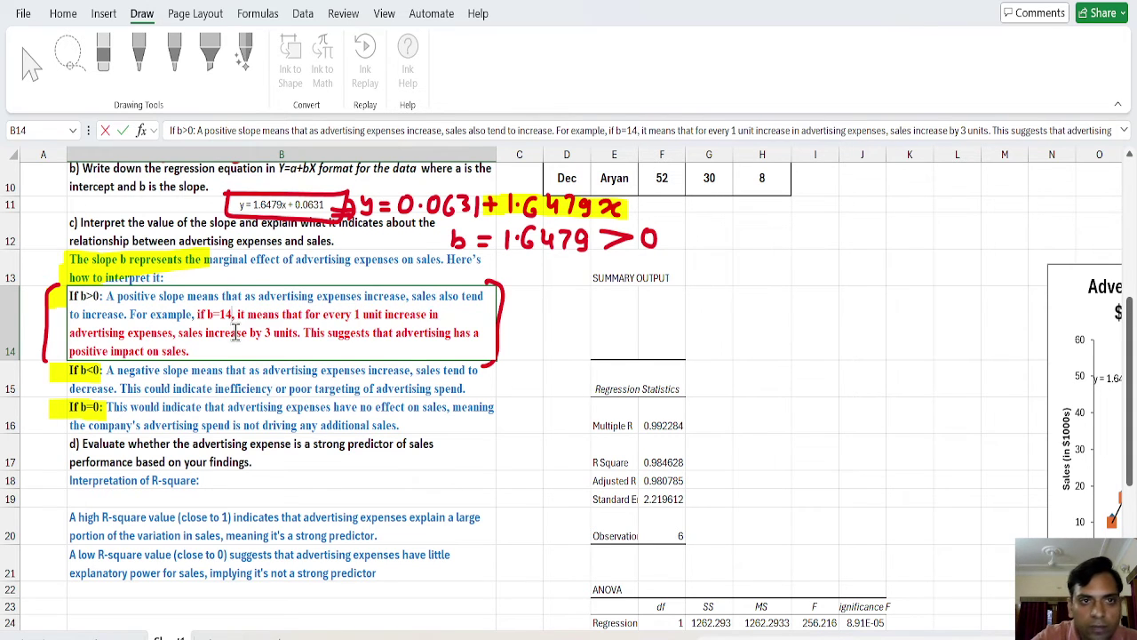
type(".64")
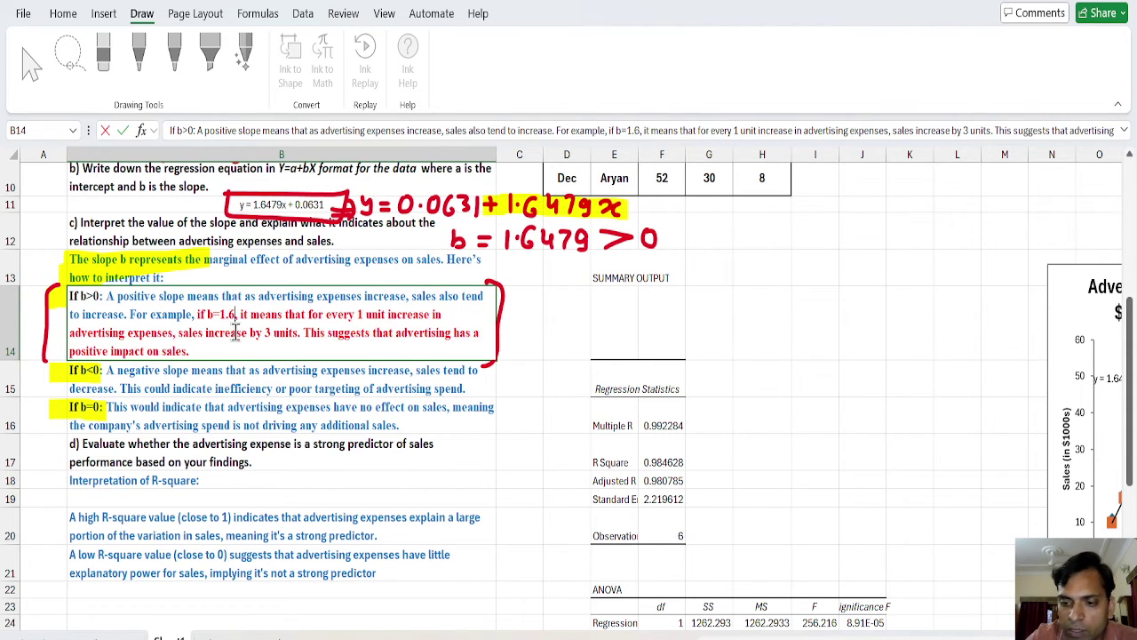
type("7")
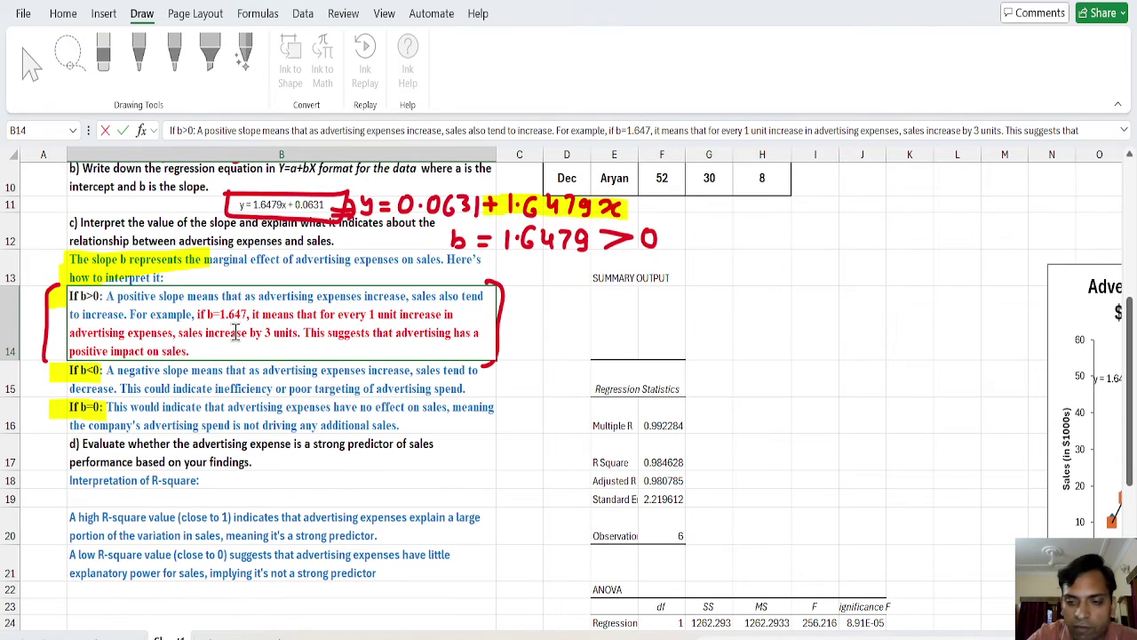
type("9")
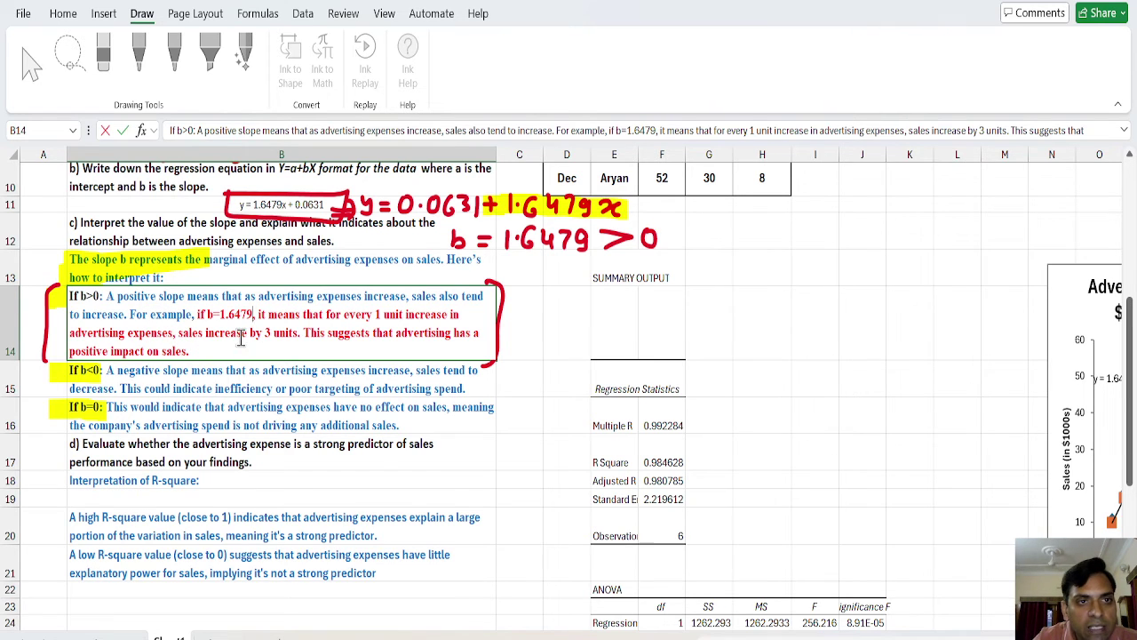
- Change the sales increase stated in the B14 example to 1.6479 units
double_click(266, 333)
type("1.64")
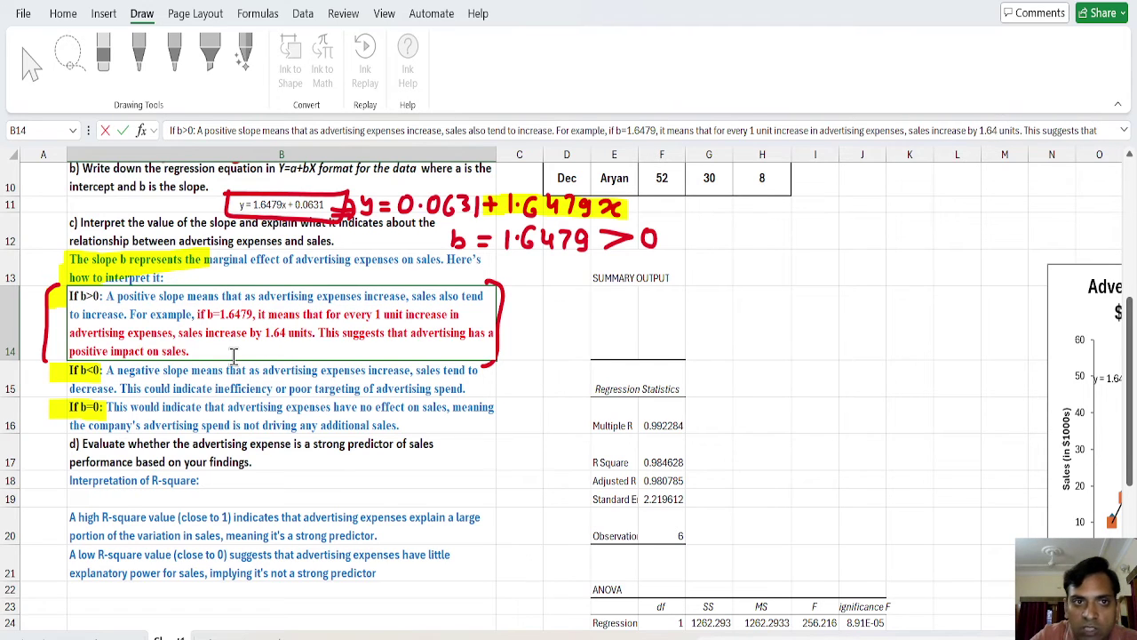
type("79")
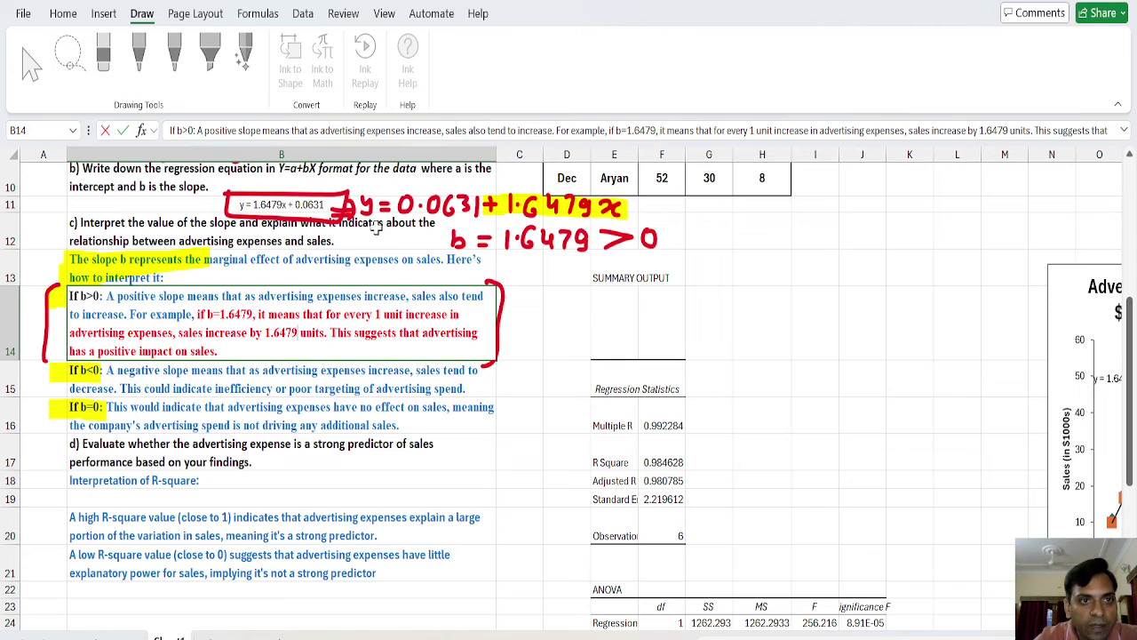
- Recolour the B14 example text from "b=1.6479" through "impact on sales." dark green
left_click_drag(98, 351, 134, 351)
left_click(255, 334)
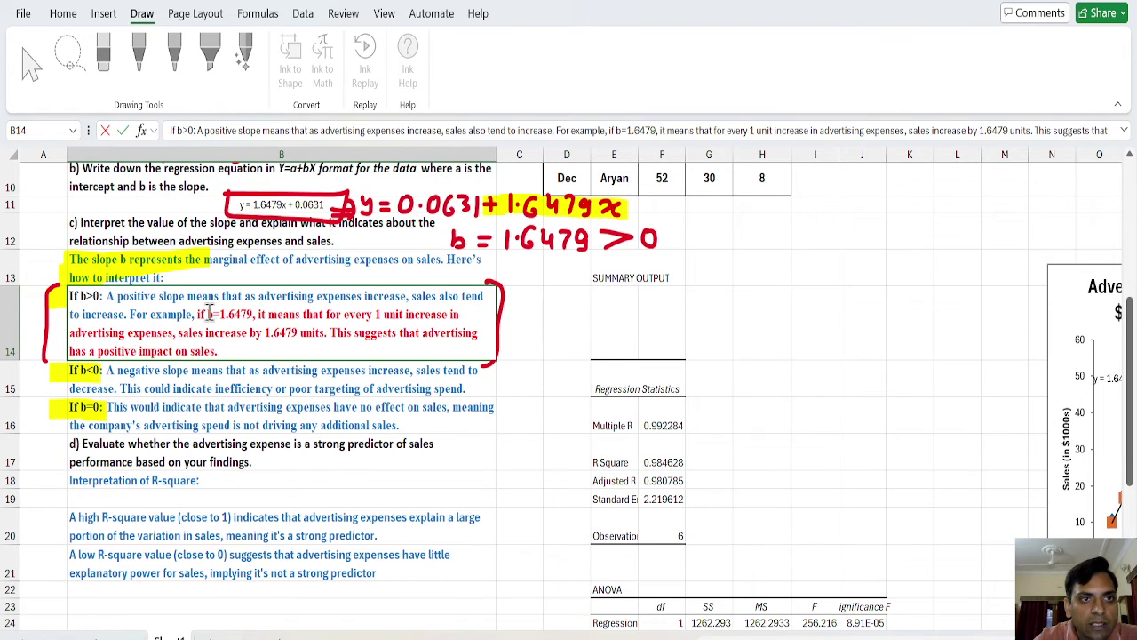
left_click_drag(208, 315, 224, 352)
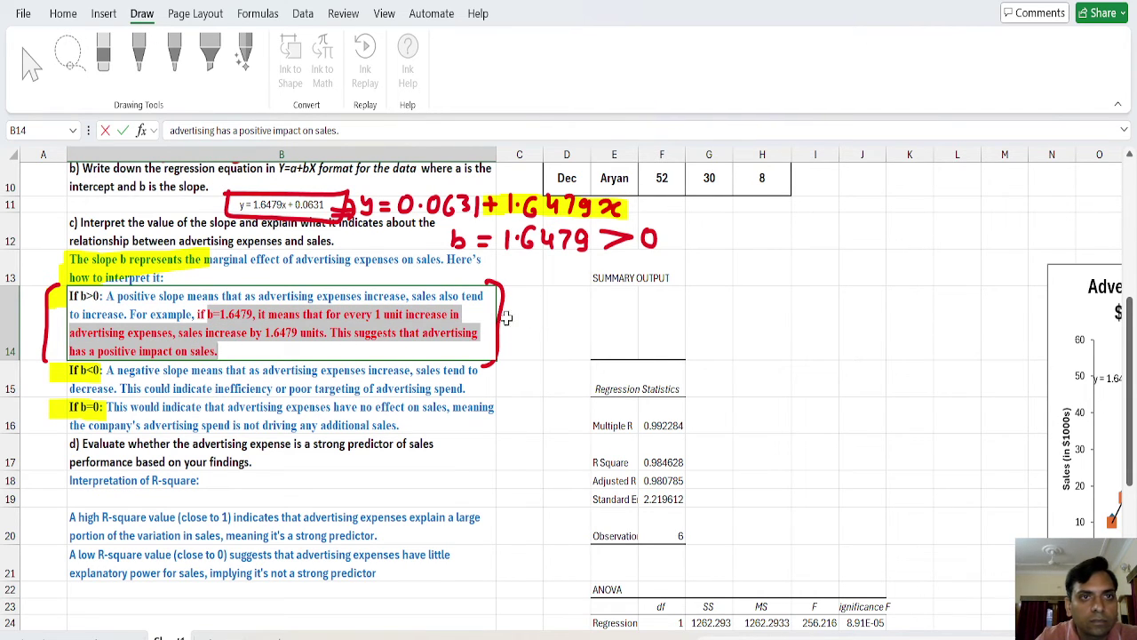
left_click(62, 14)
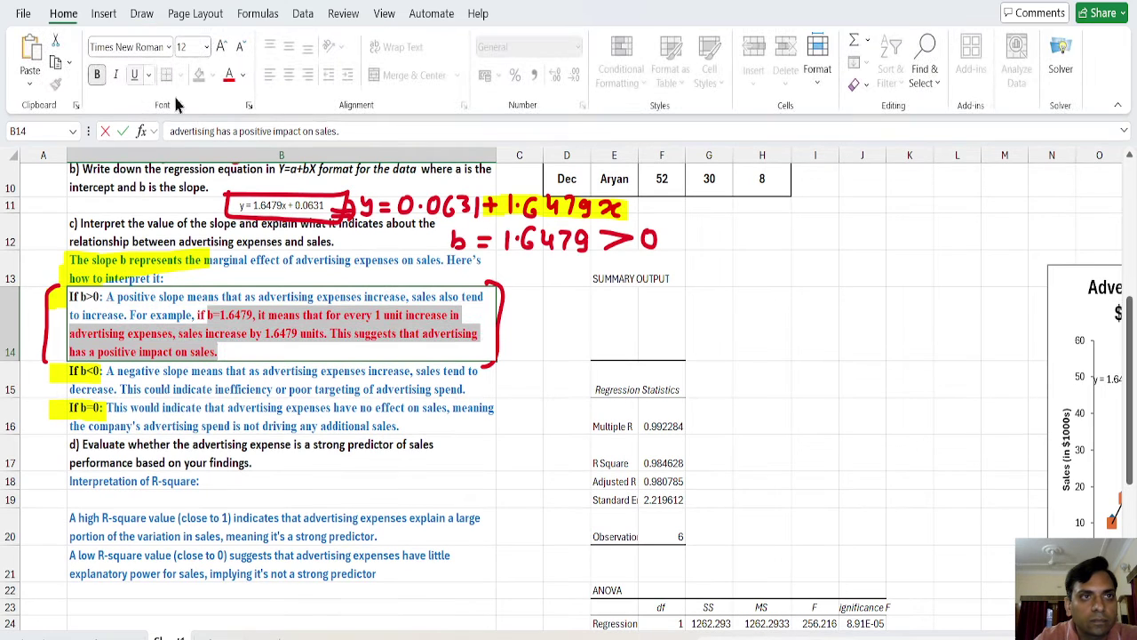
left_click(229, 75)
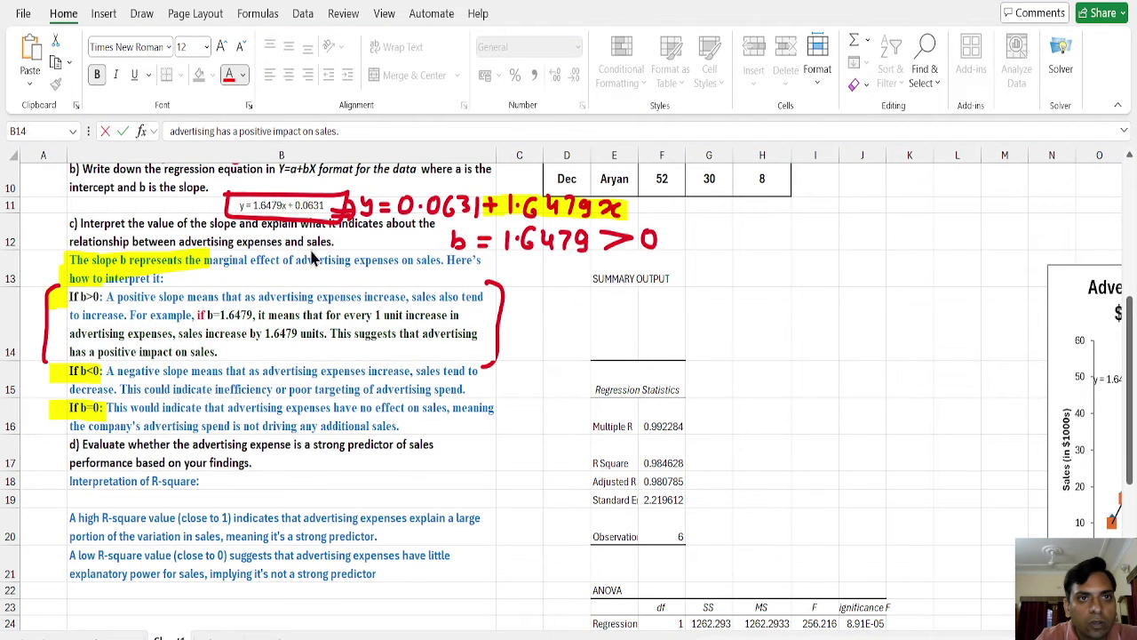
key("ctrl+a")
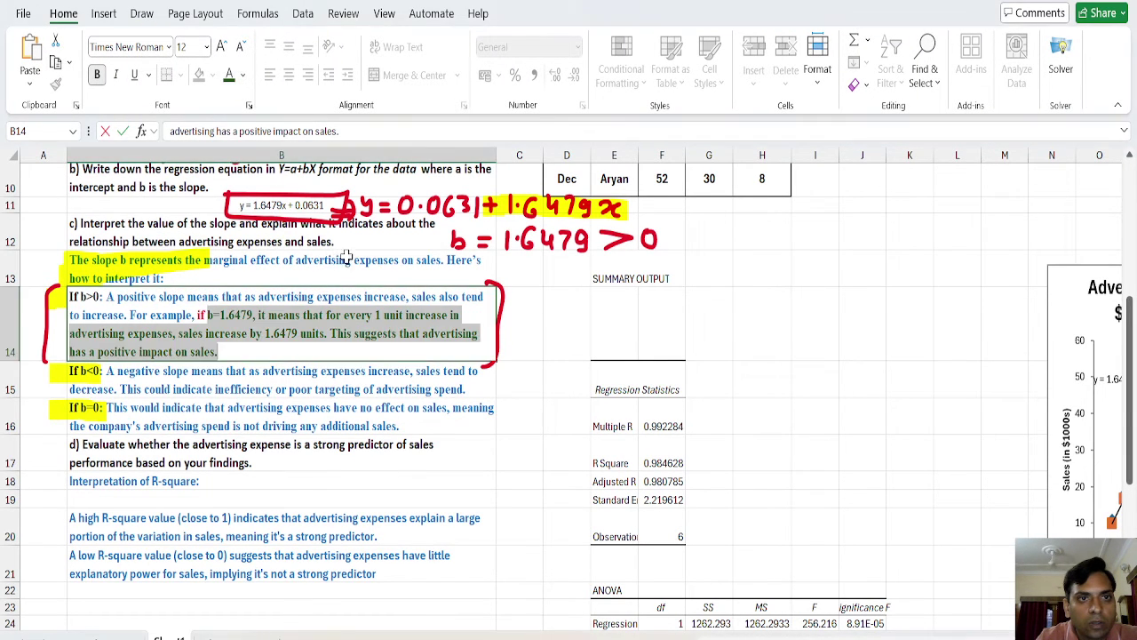
left_click(353, 351)
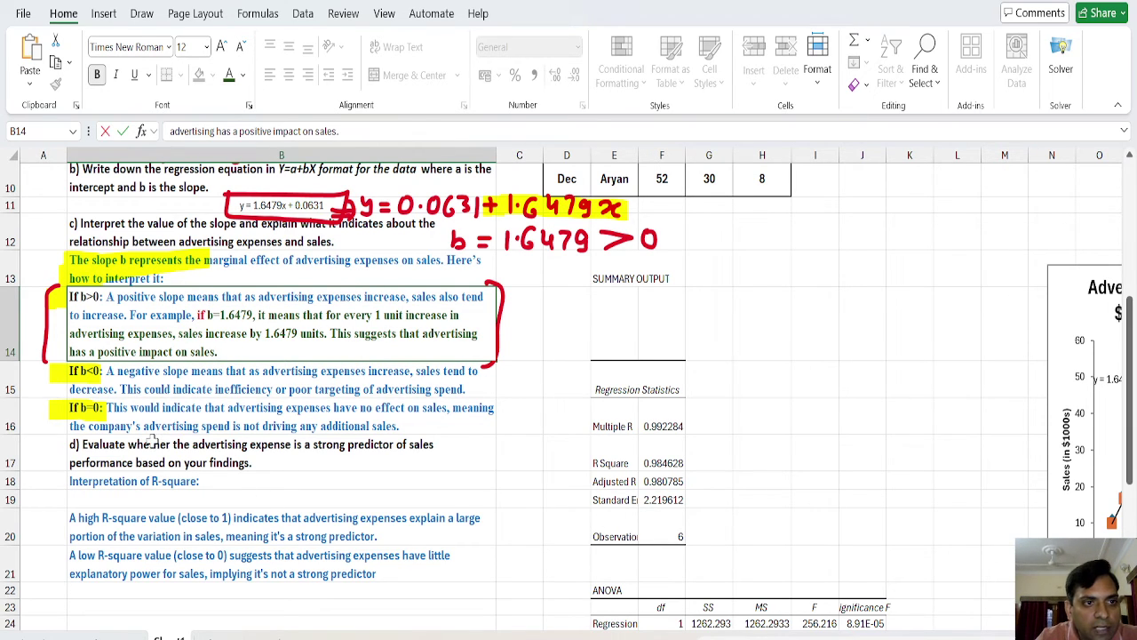
- Review the high and low R-square interpretations in B20:B21 and the R Square entry in the regression statistics
left_click(224, 495)
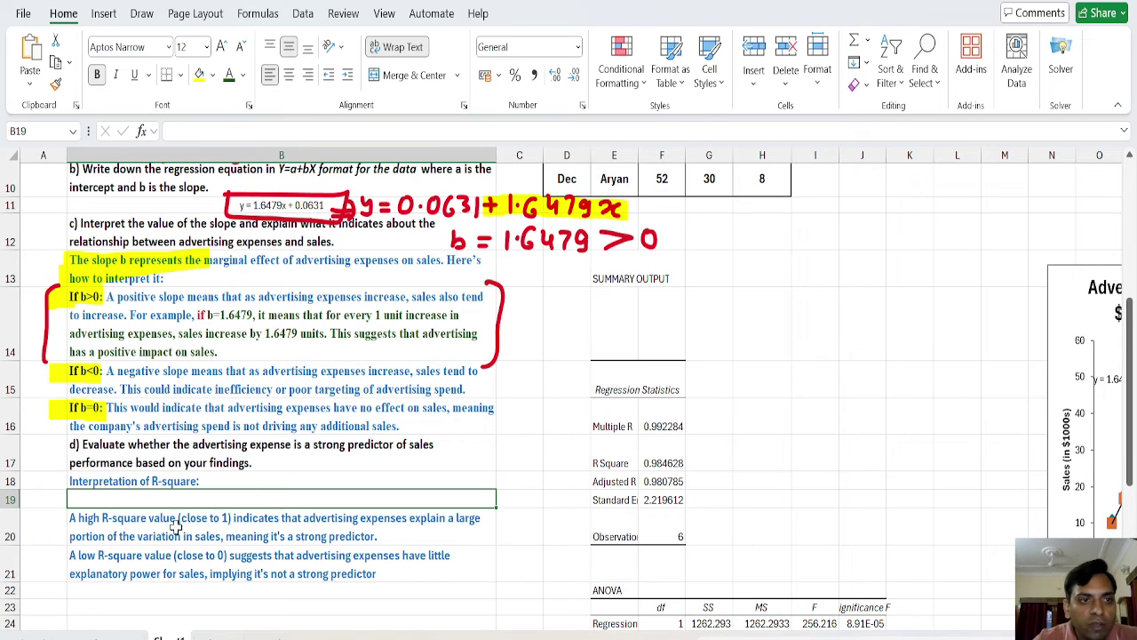
left_click(141, 529)
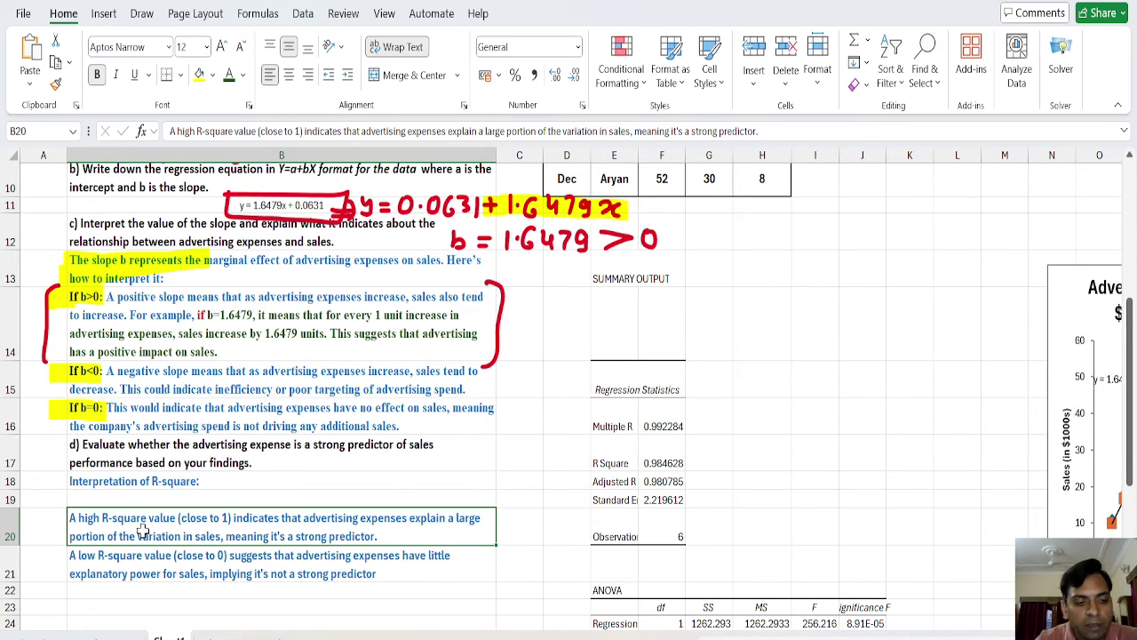
key("shift+Down")
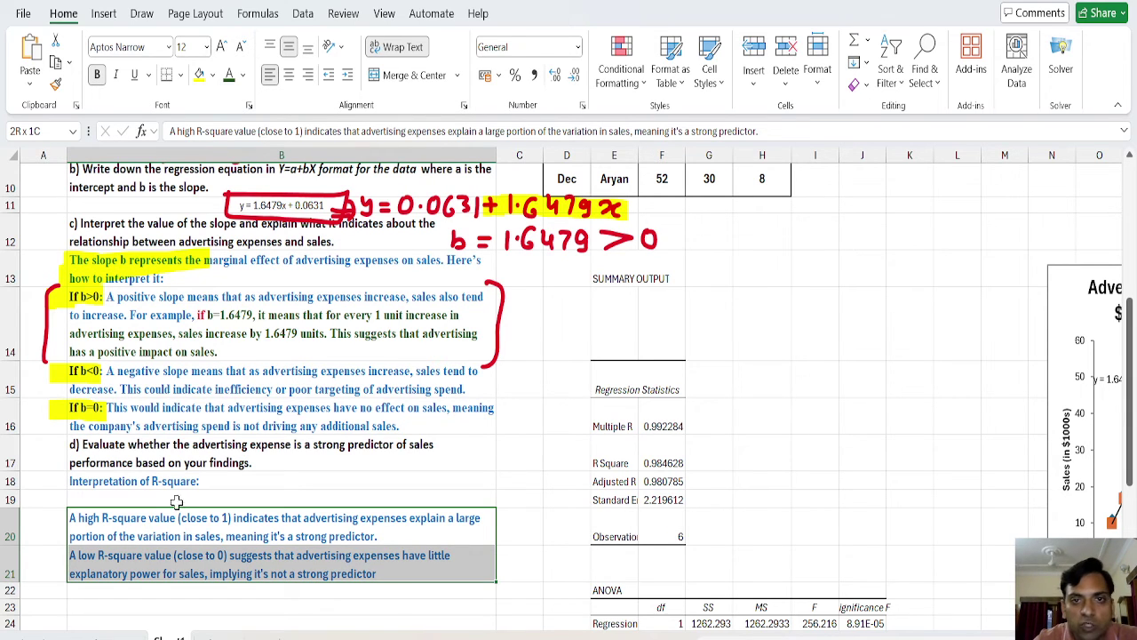
left_click(625, 464)
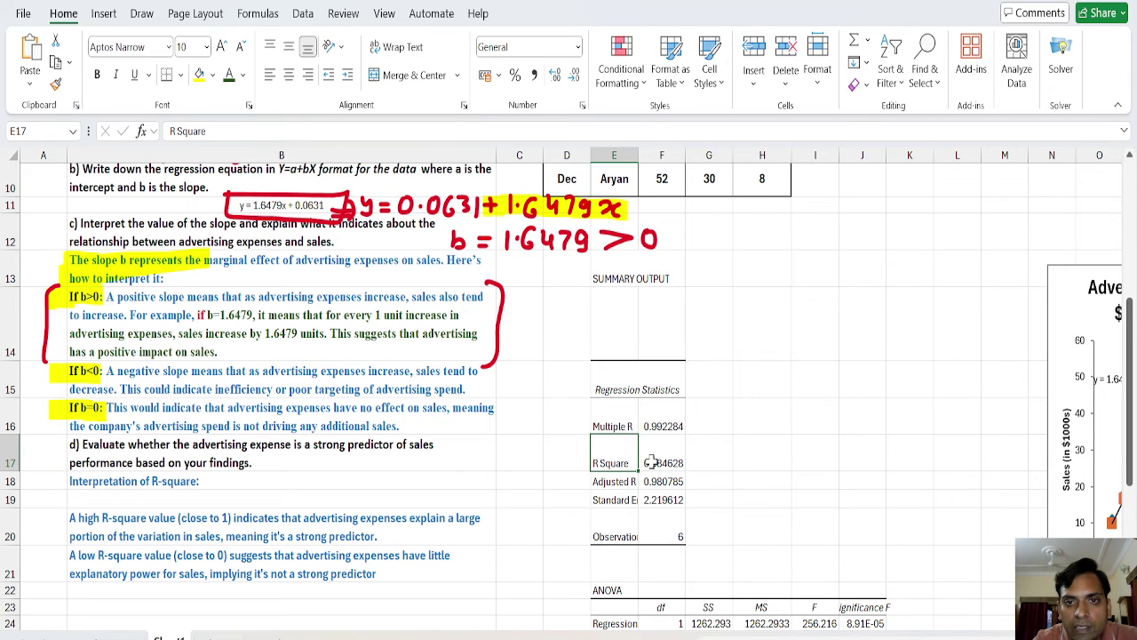
left_click(653, 457)
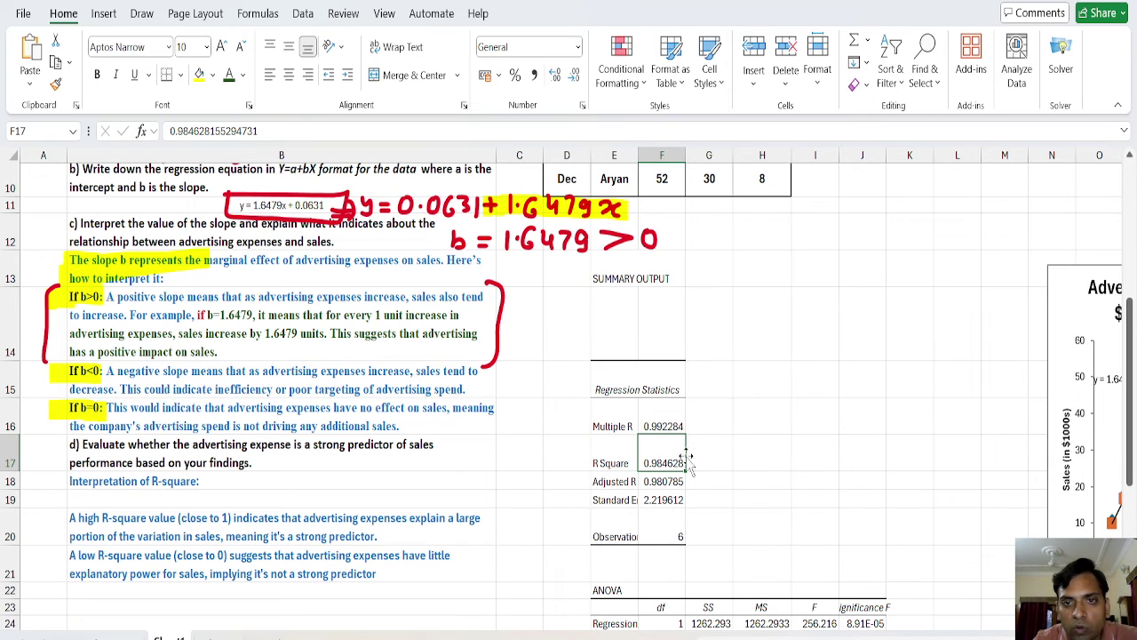
left_click(625, 457)
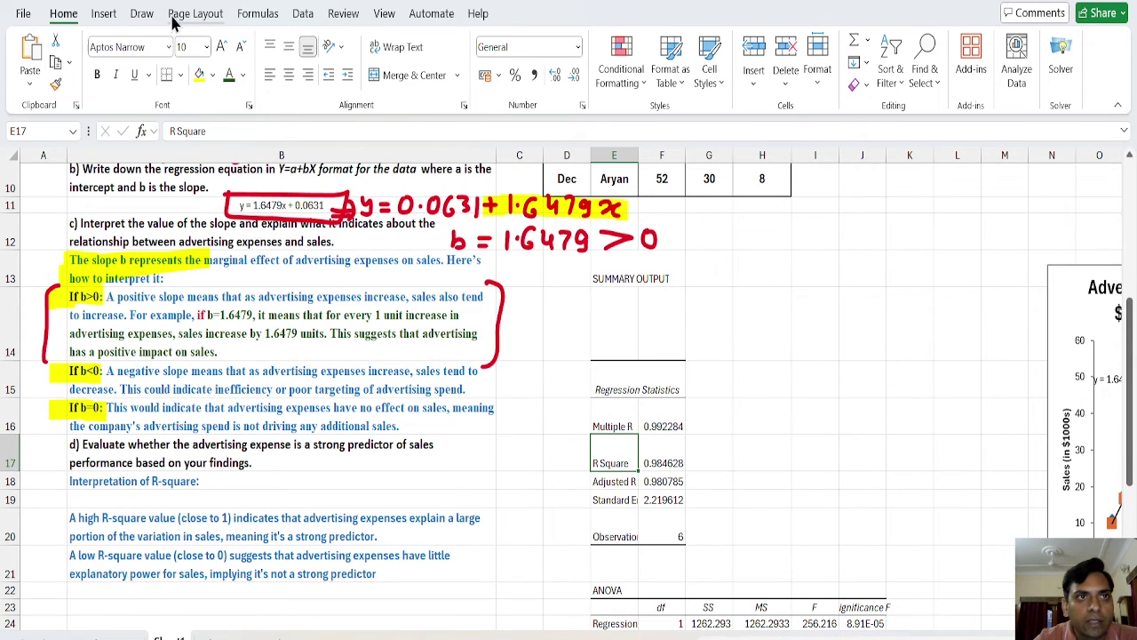
- Highlight the R Square label and its value in E17:F17 with yellow ink
left_click(141, 13)
left_click(210, 58)
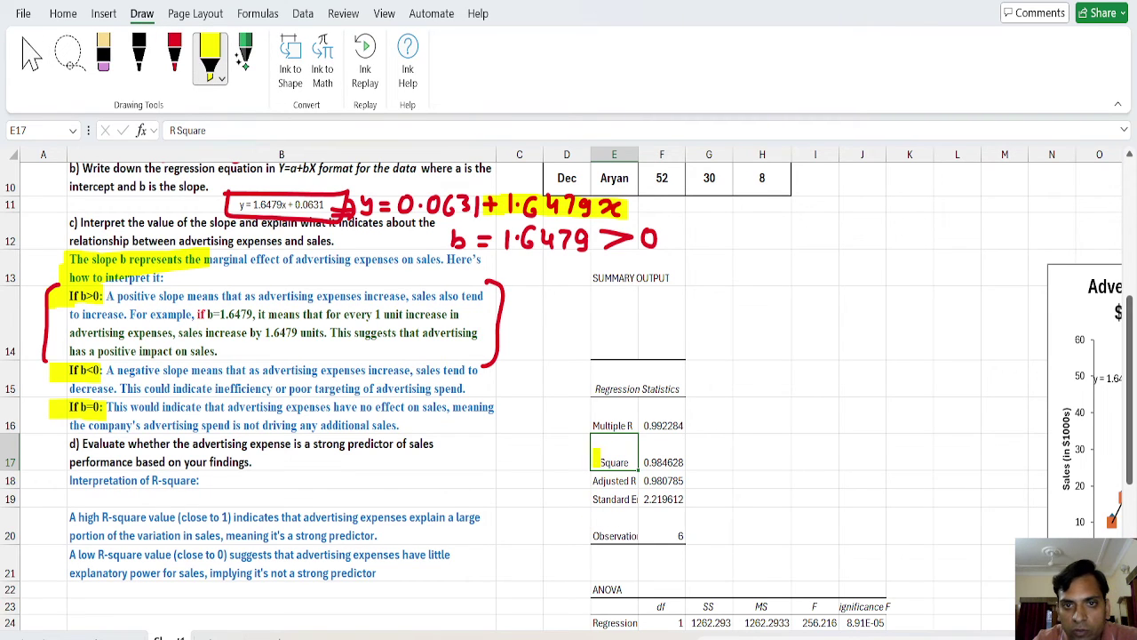
mouse_move(594, 461)
left_mouse_down()
mouse_move(686, 462)
mouse_move(629, 441)
mouse_move(596, 445)
mouse_move(686, 443)
mouse_move(685, 454)
mouse_move(595, 444)
mouse_move(660, 454)
left_mouse_up()
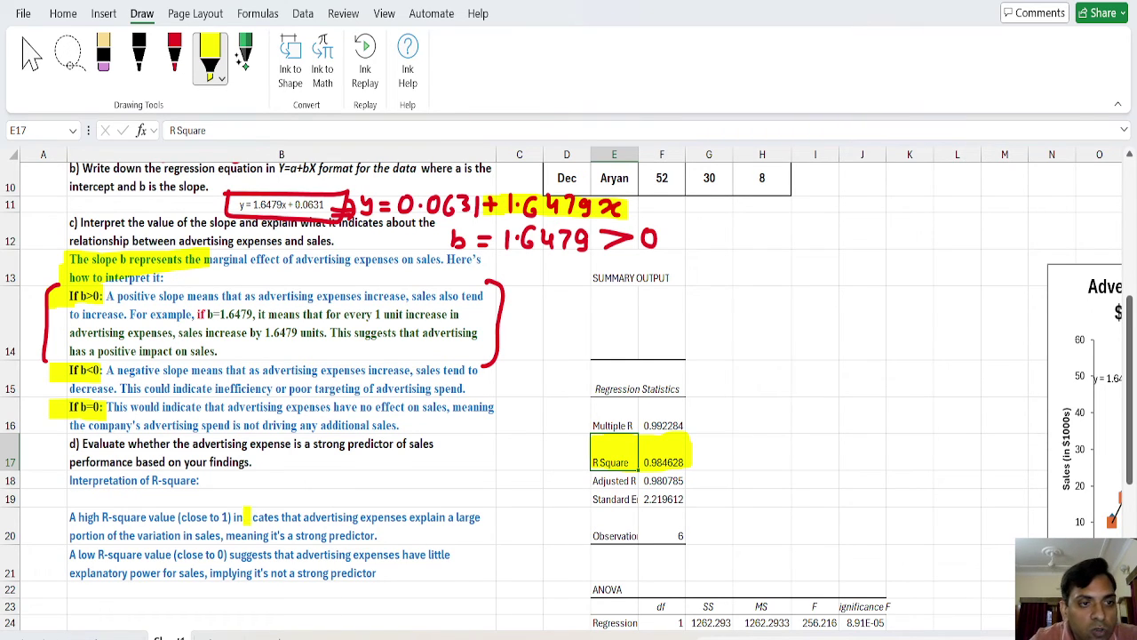
- Highlight the full high R-square statement in B20 and the words "not a strong predictor" in B21 with yellow ink
left_click_drag(73, 517, 488, 516)
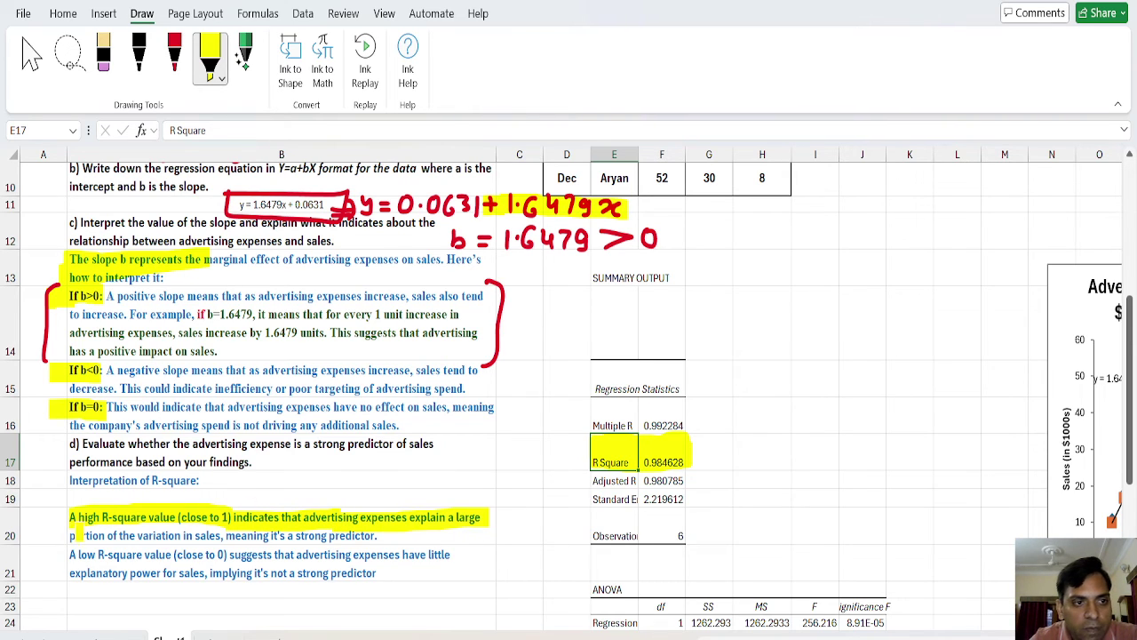
left_click_drag(71, 536, 391, 535)
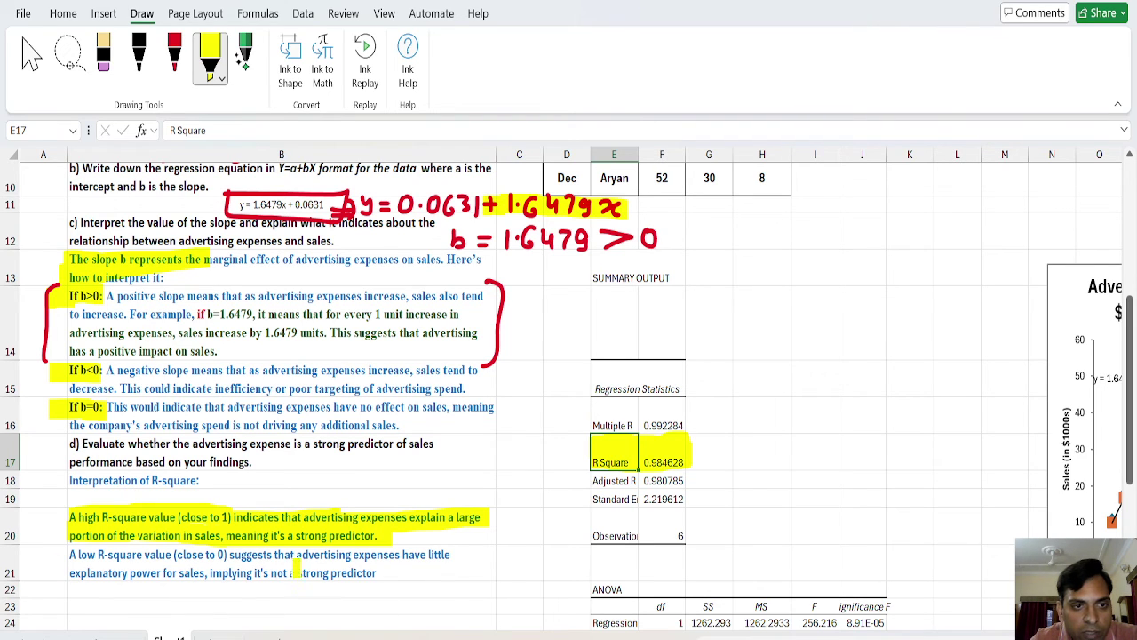
left_click_drag(272, 573, 377, 573)
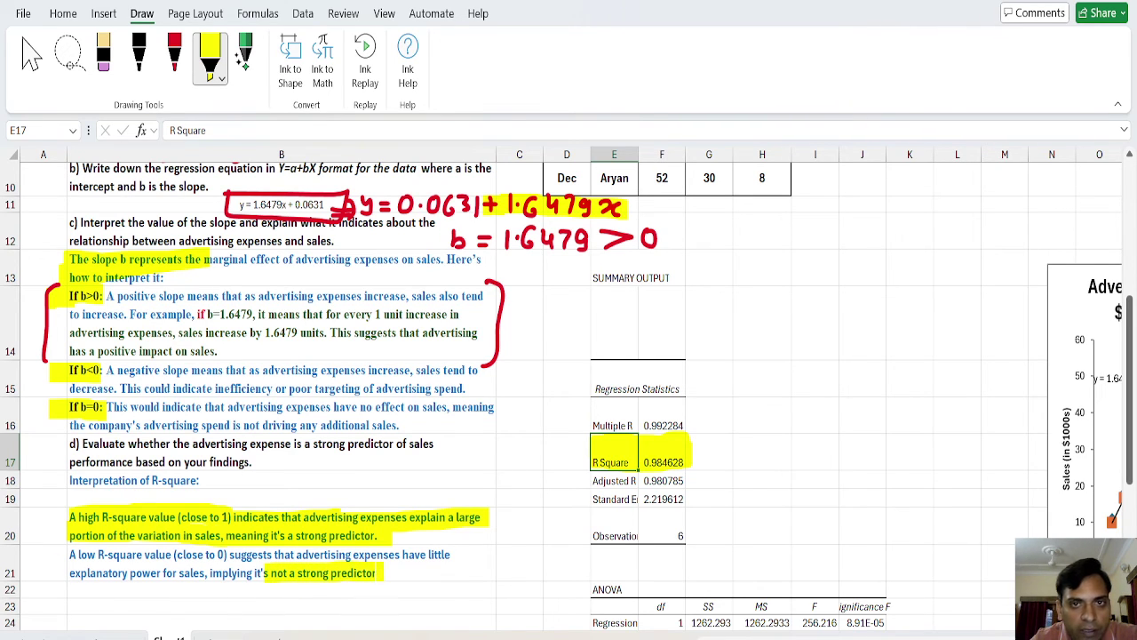
- Draw a red number line beside the summary output, marked 0, 0.5 and 1, and label it R²
left_click(174, 53)
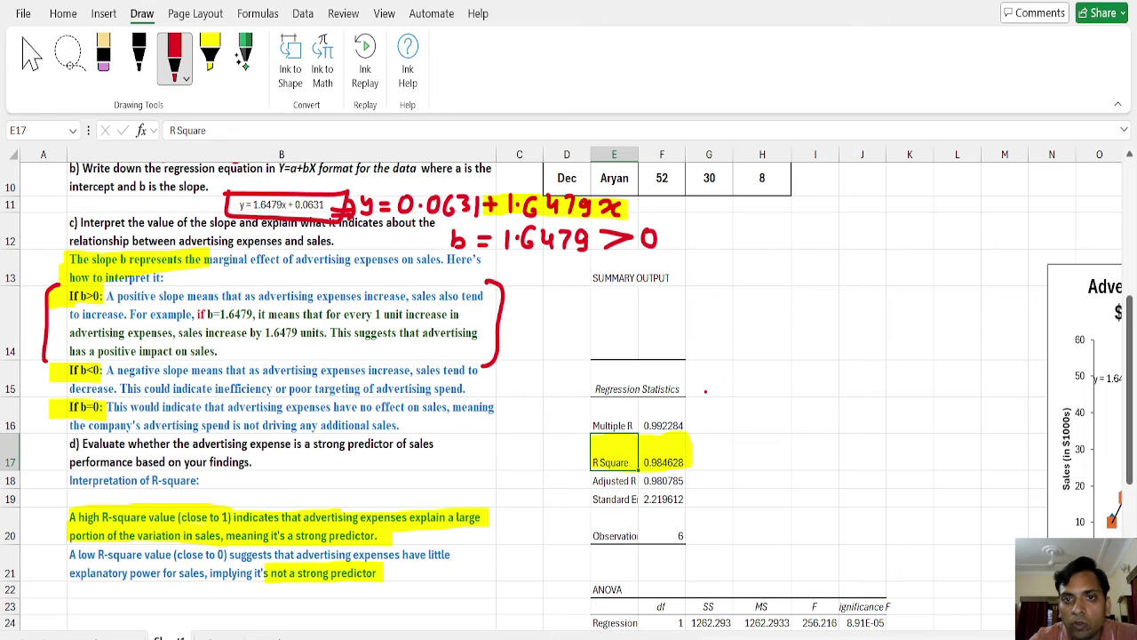
left_click_drag(711, 330, 976, 328)
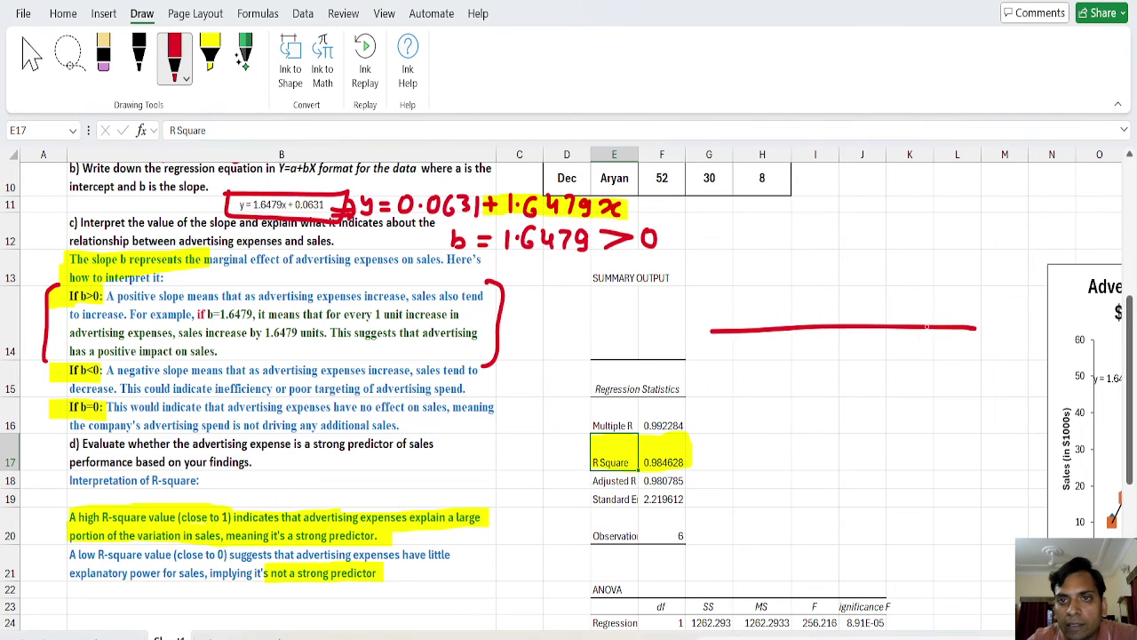
left_click_drag(721, 344, 717, 348)
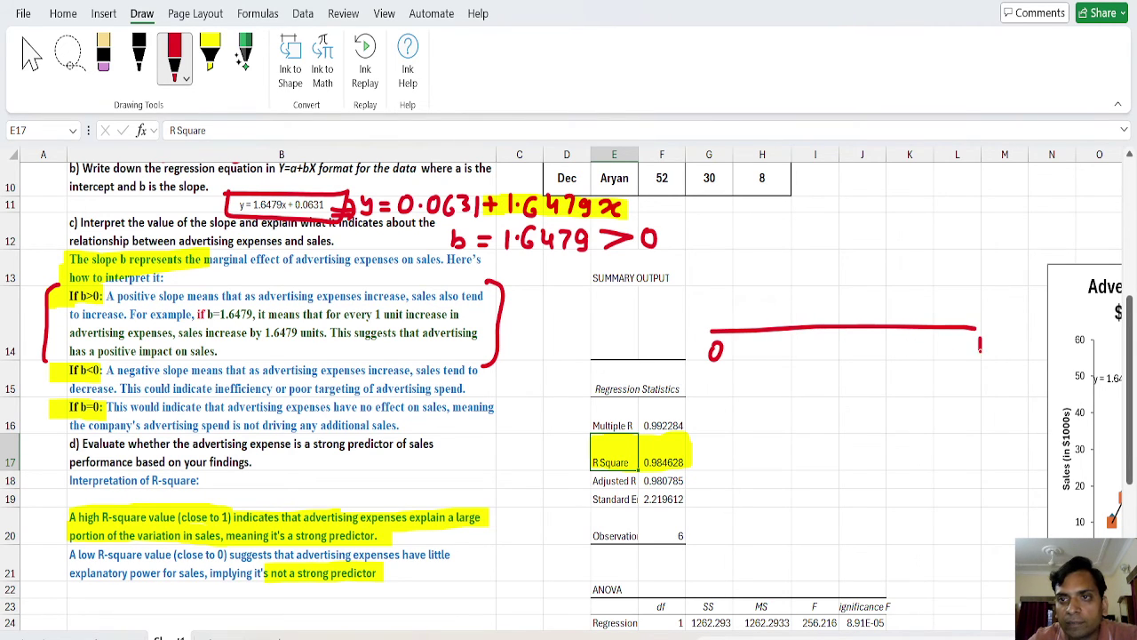
mouse_move(850, 305)
left_mouse_down()
mouse_move(839, 356)
mouse_move(855, 374)
left_mouse_up()
left_click(854, 360)
left_click_drag(864, 352, 879, 349)
mouse_move(828, 260)
left_mouse_down()
mouse_move(829, 297)
mouse_move(848, 294)
mouse_move(860, 264)
left_mouse_up()
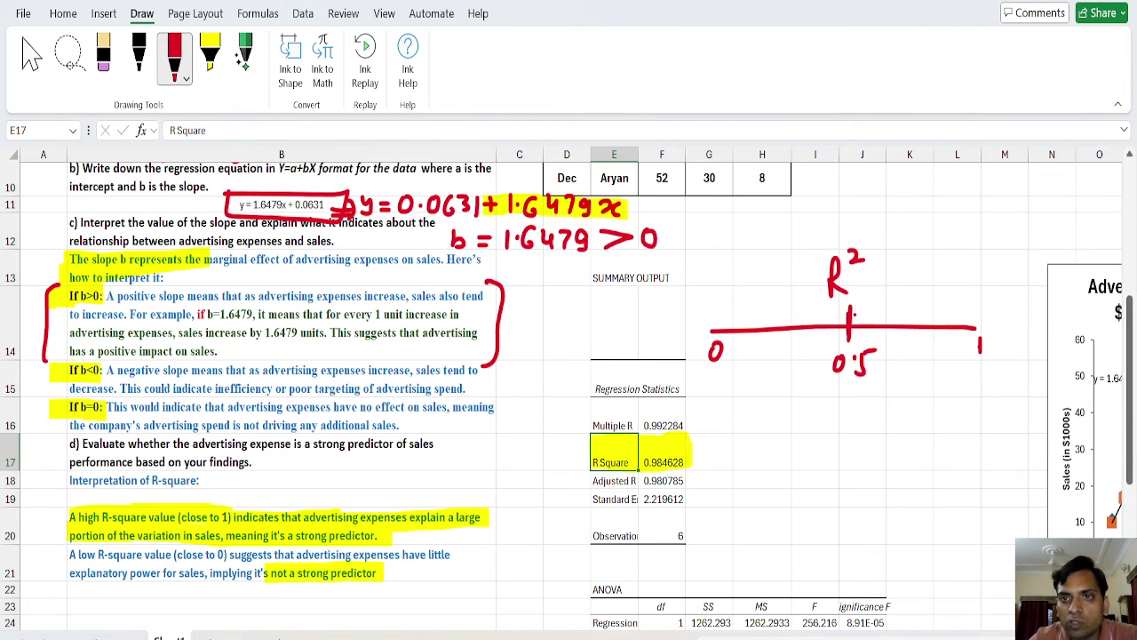
- Draw arrows from 0.5 along the number line, labelling the side towards 1 "st.P." and the side towards 0 "WP."
mouse_move(851, 312)
left_mouse_down()
mouse_move(970, 315)
mouse_move(961, 323)
left_mouse_up()
mouse_move(882, 275)
left_mouse_down()
mouse_move(874, 300)
mouse_move(919, 288)
left_mouse_up()
left_click_drag(919, 263, 920, 278)
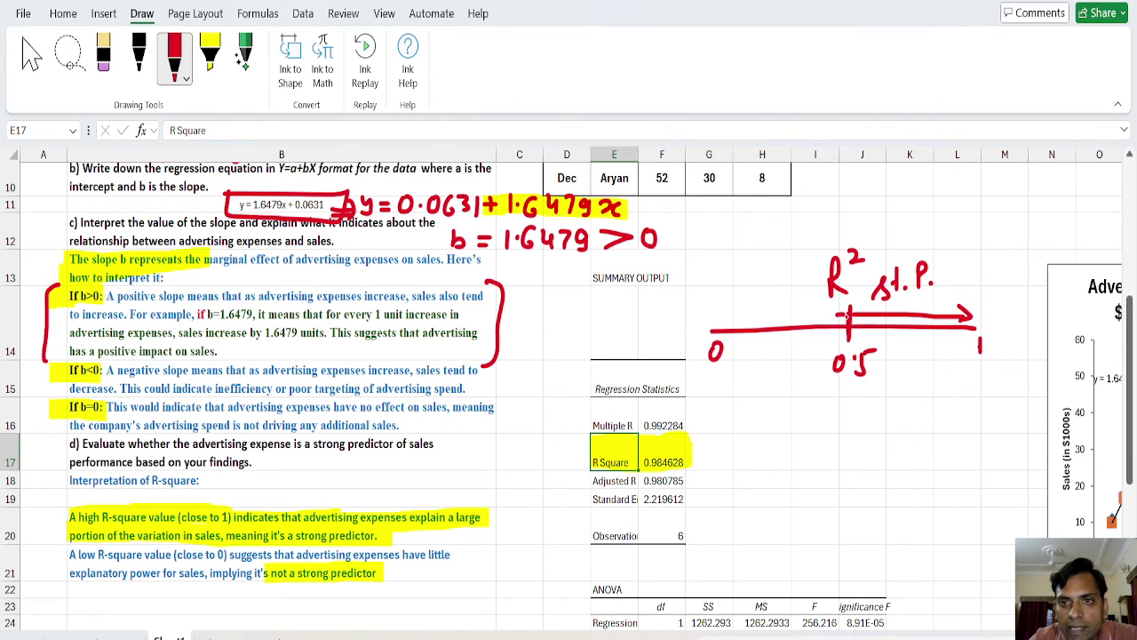
mouse_move(844, 315)
left_mouse_down()
mouse_move(709, 325)
mouse_move(727, 334)
left_mouse_up()
mouse_move(739, 281)
left_mouse_down()
mouse_move(752, 295)
mouse_move(760, 279)
mouse_move(772, 296)
left_mouse_up()
left_click(770, 293)
left_click_drag(771, 267, 779, 283)
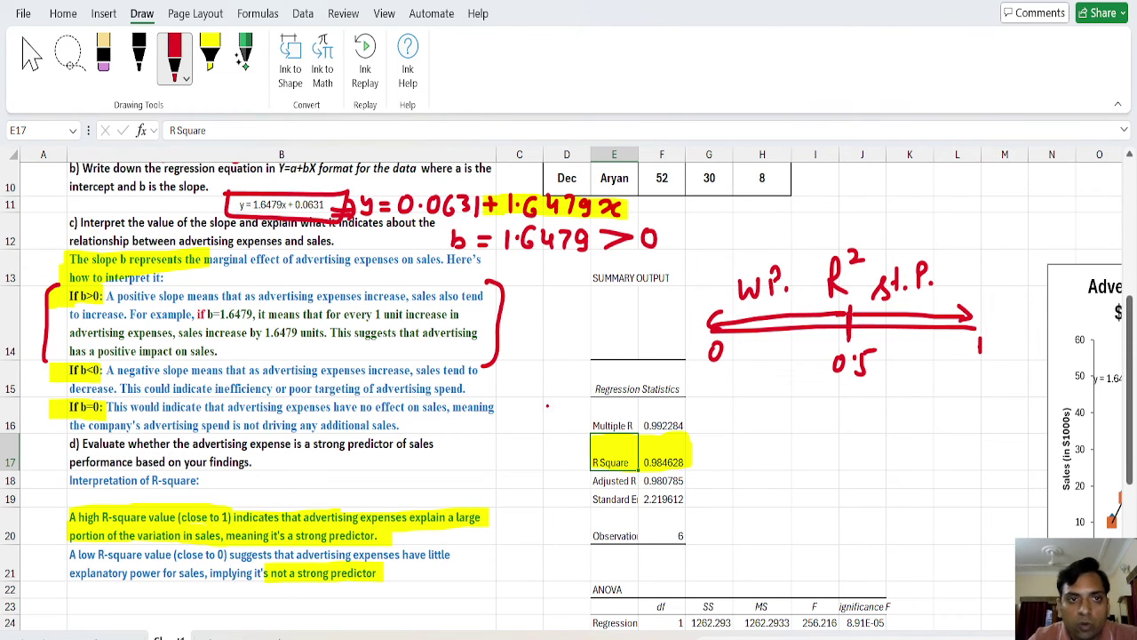
- Handwrite "Sales" and "Adv. Exp." in red ink below the R² number line
mouse_move(769, 405)
left_mouse_down()
mouse_move(783, 425)
mouse_move(843, 412)
left_mouse_up()
left_click(817, 453)
mouse_move(769, 450)
left_mouse_down()
mouse_move(783, 478)
mouse_move(864, 457)
mouse_move(866, 487)
mouse_move(886, 474)
left_mouse_up()
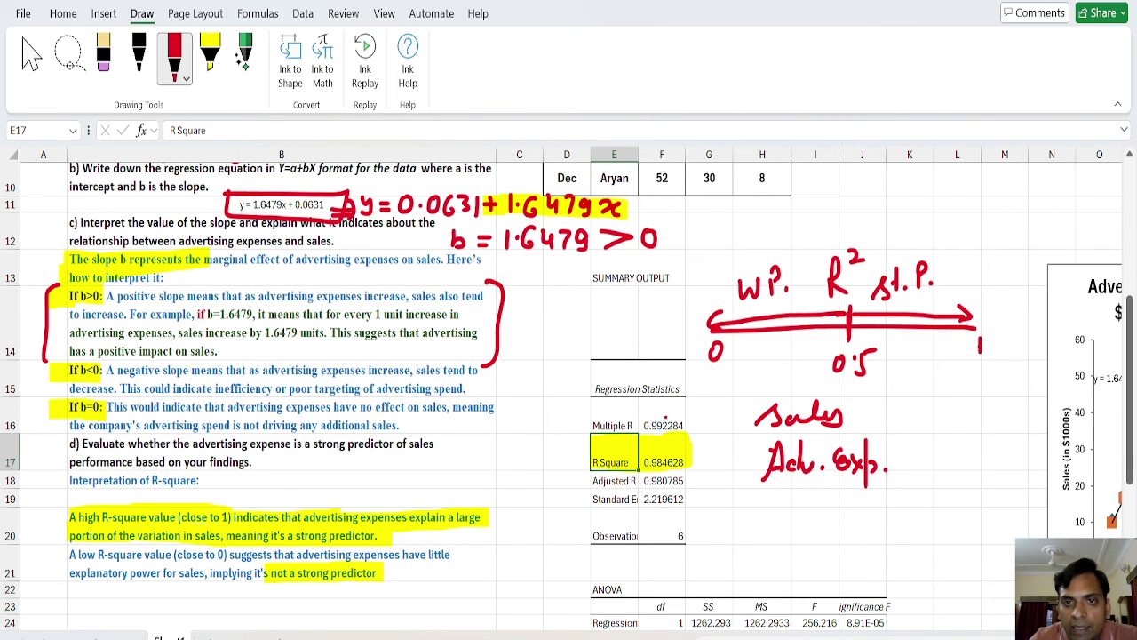
- Circle the R Square value with an arrow to the "st.P." side, and circle "Adv. Exp." with an implication arrow to "st. Pr."
mouse_move(641, 443)
left_mouse_down()
mouse_move(649, 474)
mouse_move(691, 473)
mouse_move(654, 445)
mouse_move(741, 379)
mouse_move(912, 313)
left_mouse_up()
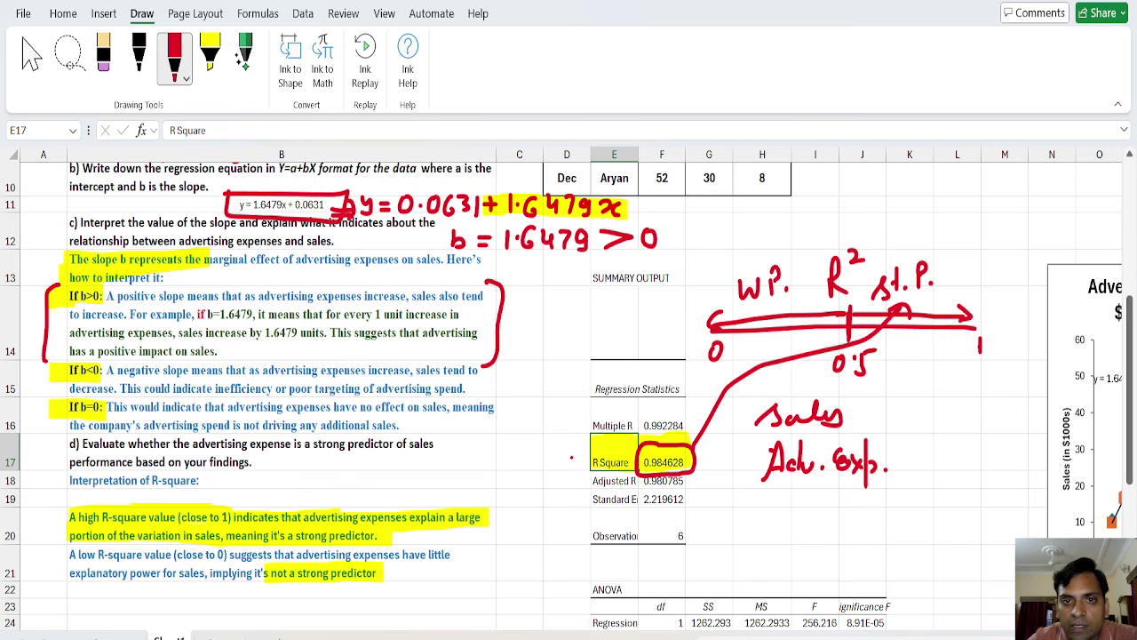
mouse_move(757, 441)
left_mouse_down()
mouse_move(754, 475)
mouse_move(920, 471)
mouse_move(782, 441)
left_mouse_up()
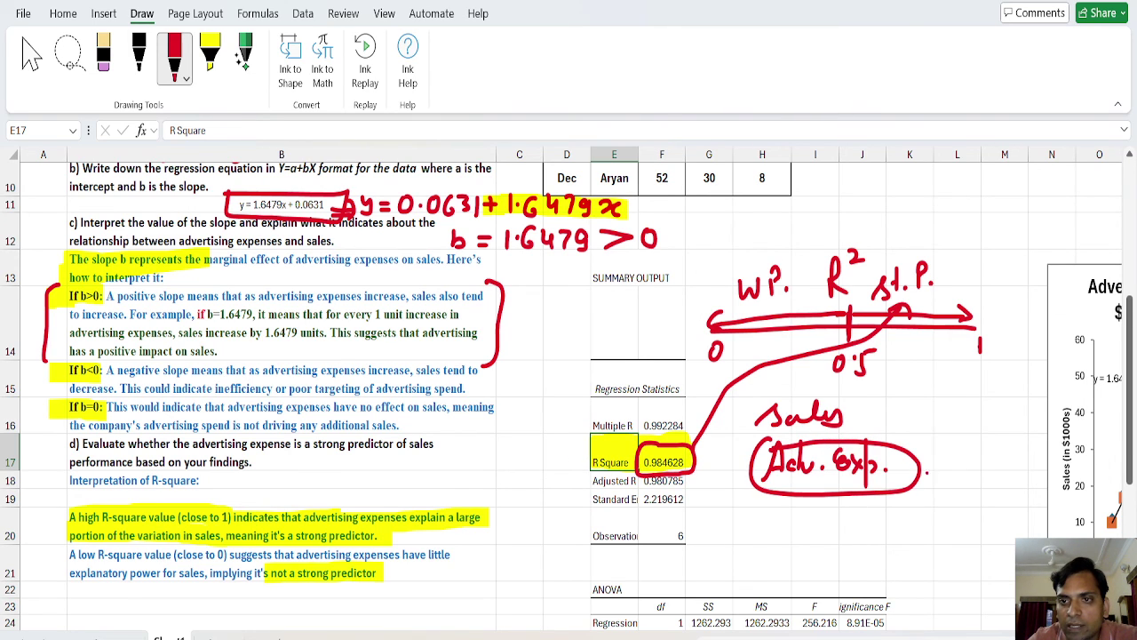
mouse_move(933, 460)
left_mouse_down()
mouse_move(937, 490)
mouse_move(954, 491)
left_mouse_up()
mouse_move(985, 455)
left_mouse_down()
mouse_move(983, 492)
mouse_move(997, 473)
mouse_move(1014, 512)
left_mouse_up()
mouse_move(1015, 487)
left_mouse_down()
mouse_move(1028, 458)
mouse_move(1041, 485)
left_mouse_up()
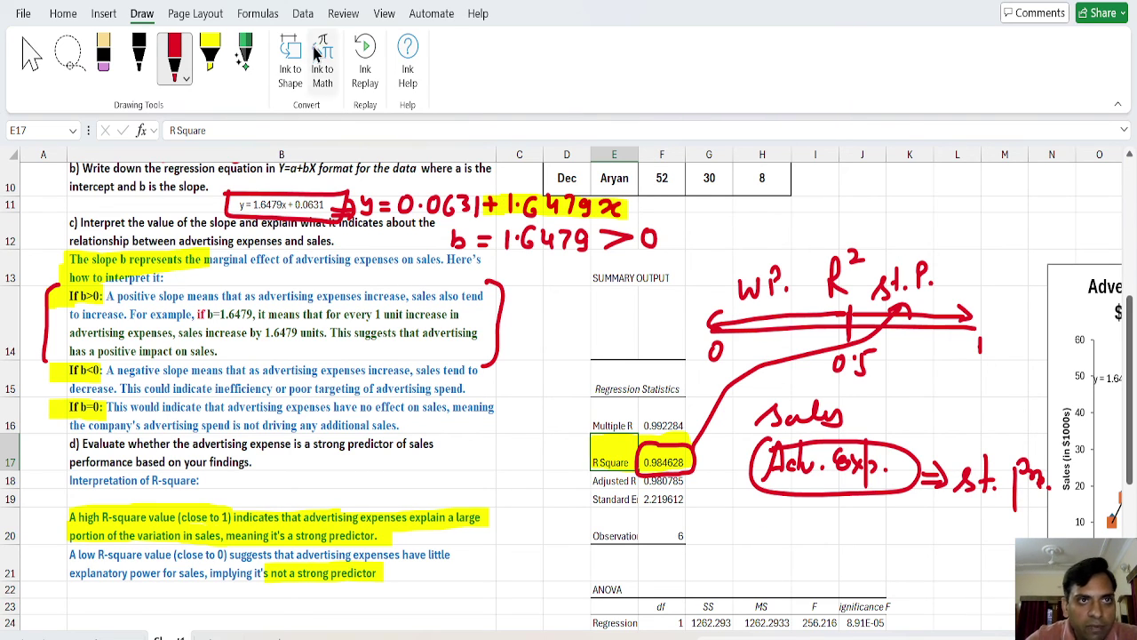
- Tick both ends of the high R-square statement in B20 and underline "advertising expense is a strong predictor" in question d, in red
left_click_drag(52, 530, 91, 494)
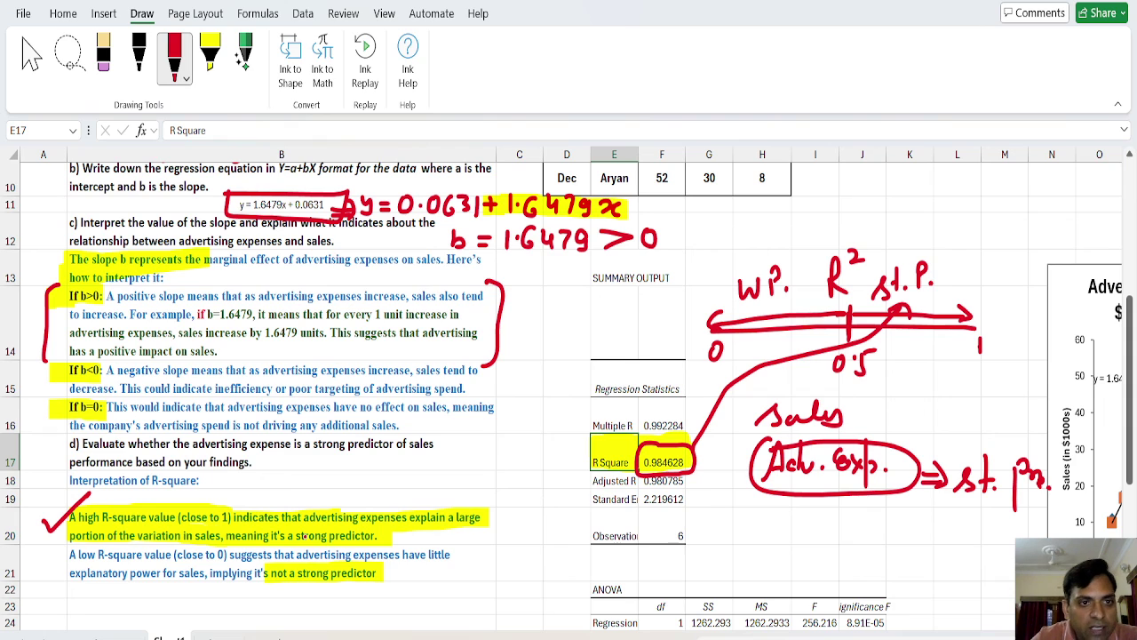
left_click_drag(380, 538, 405, 523)
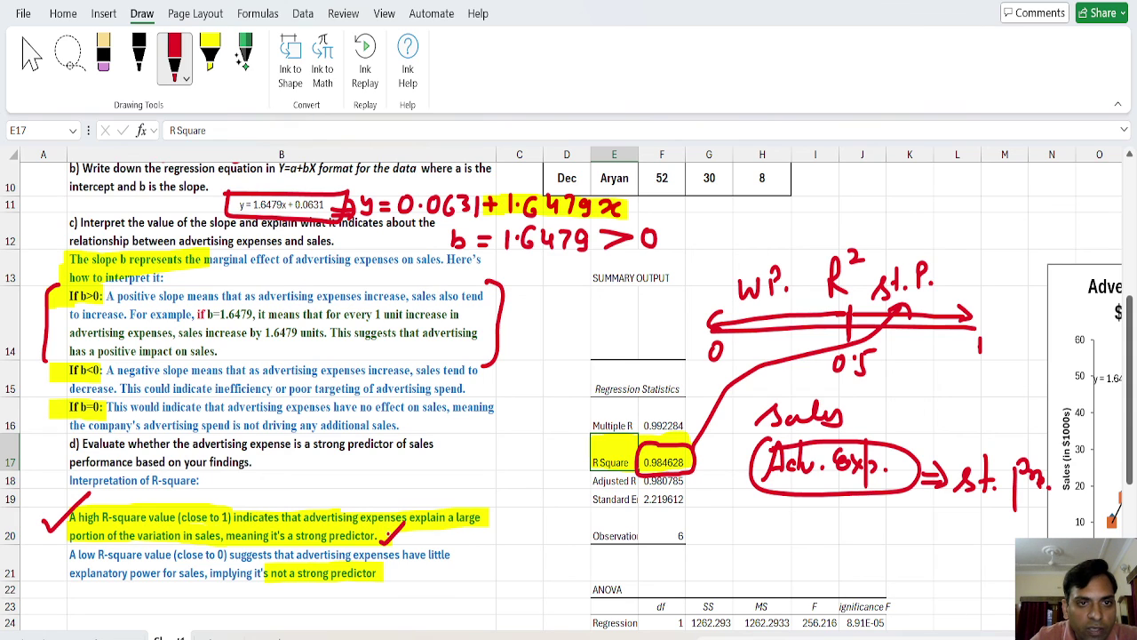
left_click_drag(188, 450, 402, 453)
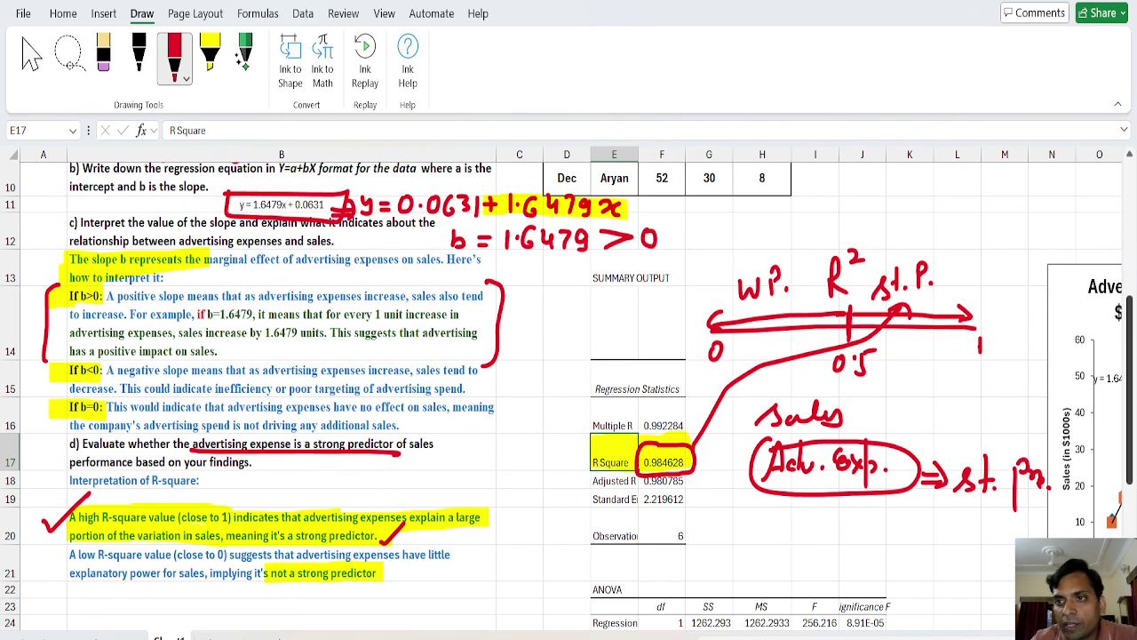
scroll(569, 398, "up", 3)
scroll(568, 397, "up", 3)
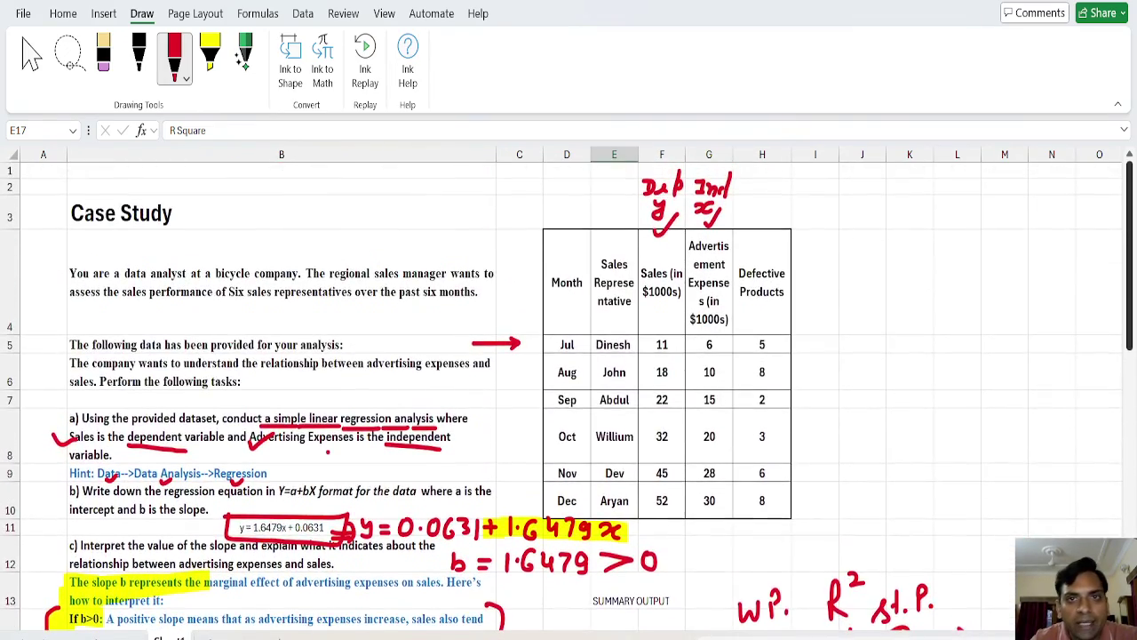
scroll(569, 397, "down", 3)
scroll(569, 397, "down", 3)
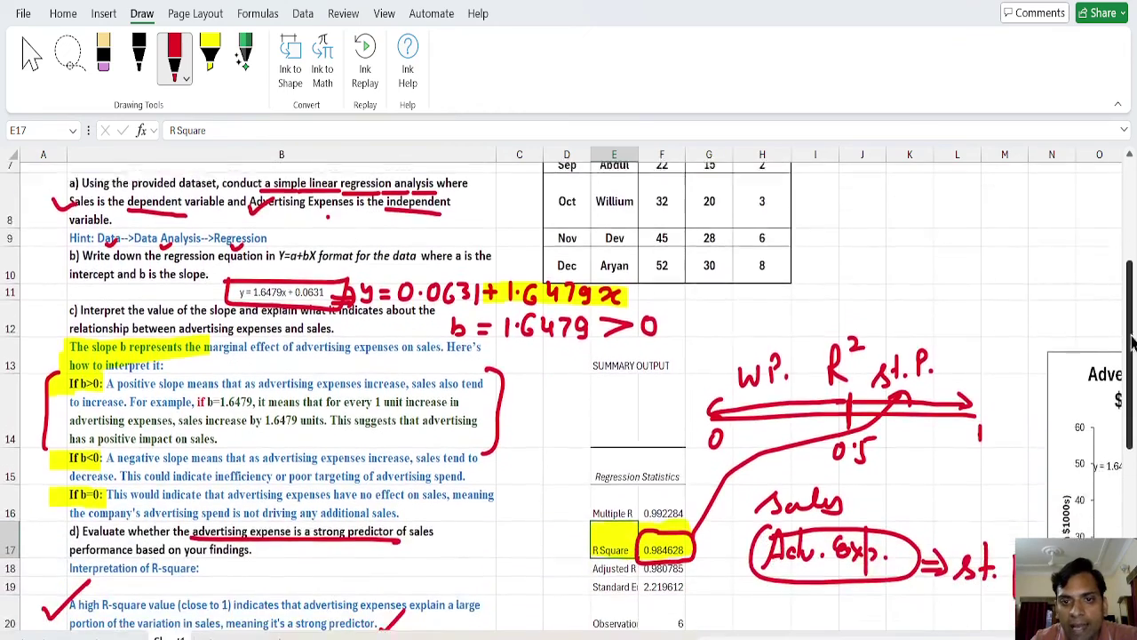